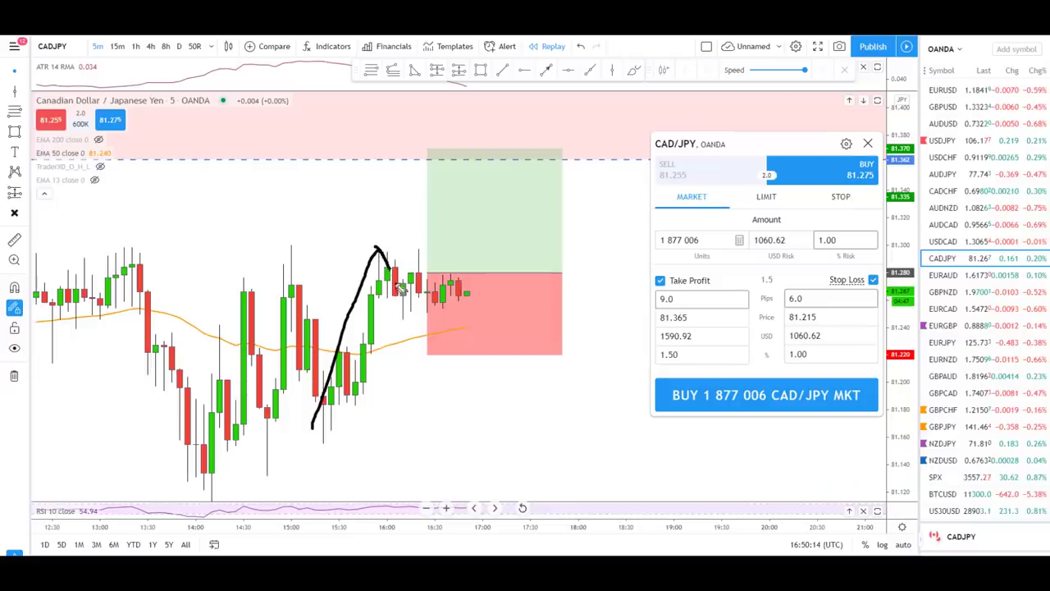
- Sketch a rising arrow into the green profit zone and an M-shaped mark above the CADJPY price, and erase the strokes
mouse_move(400, 289)
mouse_down()
mouse_move(420, 300)
mouse_move(426, 266)
mouse_move(408, 308)
mouse_move(418, 271)
mouse_move(408, 300)
mouse_move(422, 303)
mouse_move(415, 284)
mouse_move(435, 281)
mouse_move(525, 179)
mouse_move(494, 201)
mouse_move(531, 219)
mouse_up()
key(Escape)
key(ctrl+z)
mouse_move(271, 149)
mouse_down()
mouse_move(277, 125)
mouse_move(365, 140)
mouse_up()
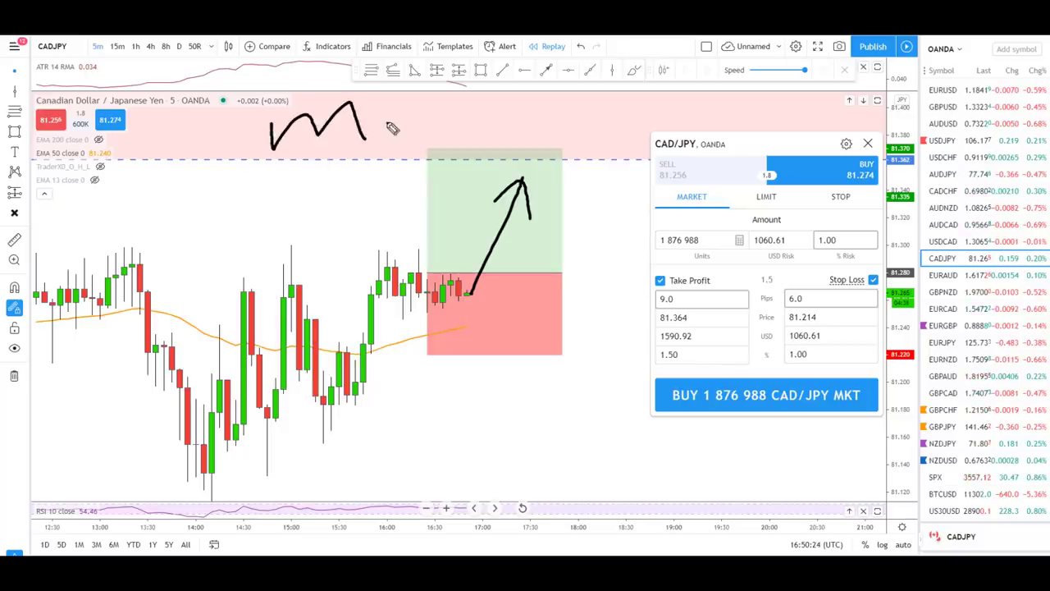
key(ctrl+z)
key(ctrl+z)
key(ctrl+z)
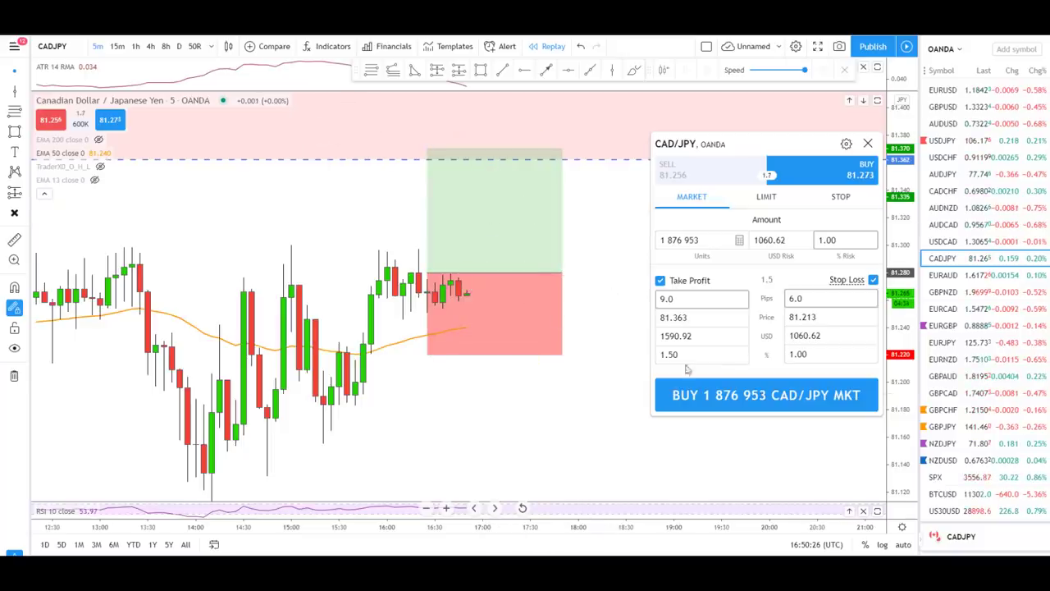
- Place the CAD/JPY market buy order and adjust its exits, moving the stop loss to 81.220 and shifting the take profit level
click(763, 398)
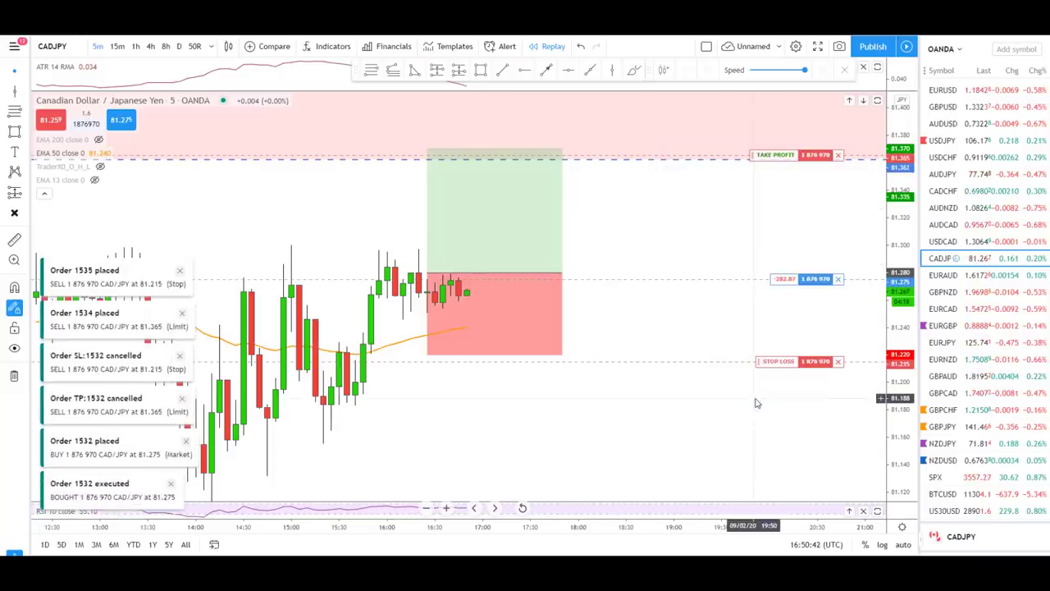
drag(758, 361, 759, 354)
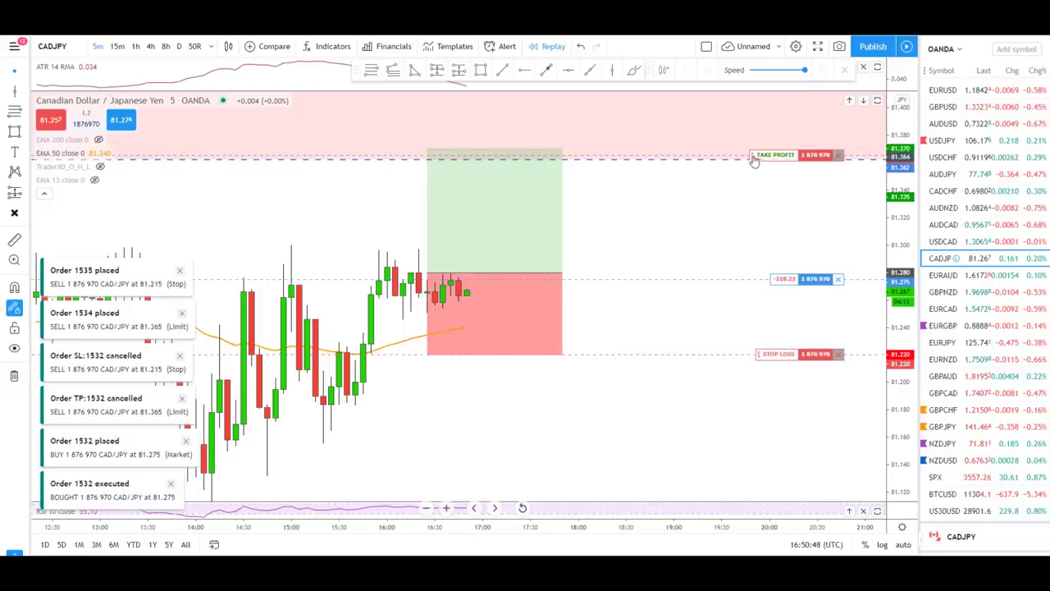
drag(753, 155, 752, 144)
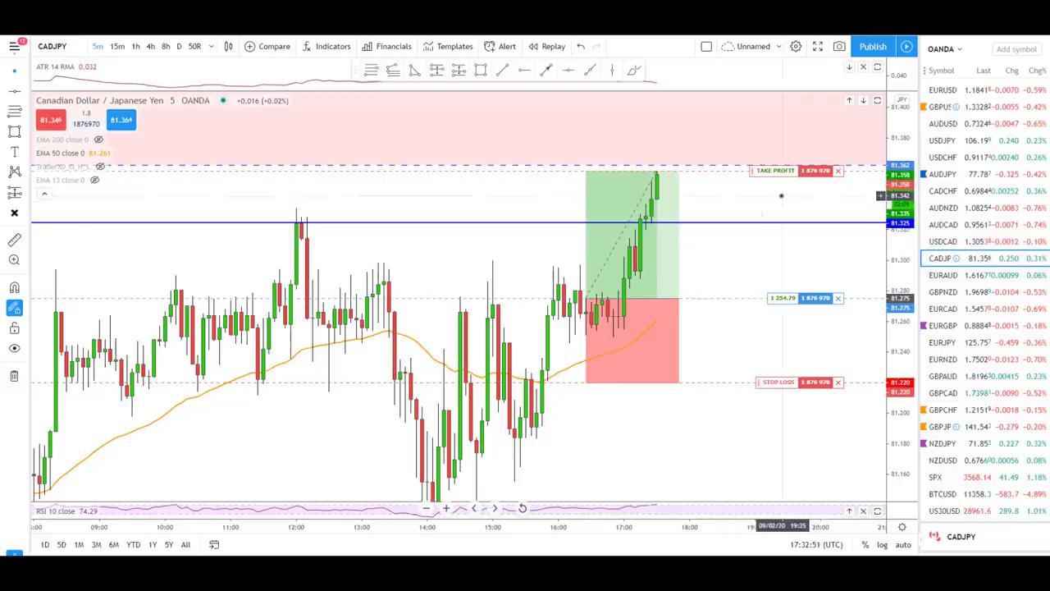
- Mark the dashed resistance level and the trade's entry level with brush strokes, circle the candle at the entry, and clear the marks
click(699, 168)
drag(669, 165, 689, 165)
drag(676, 297, 691, 301)
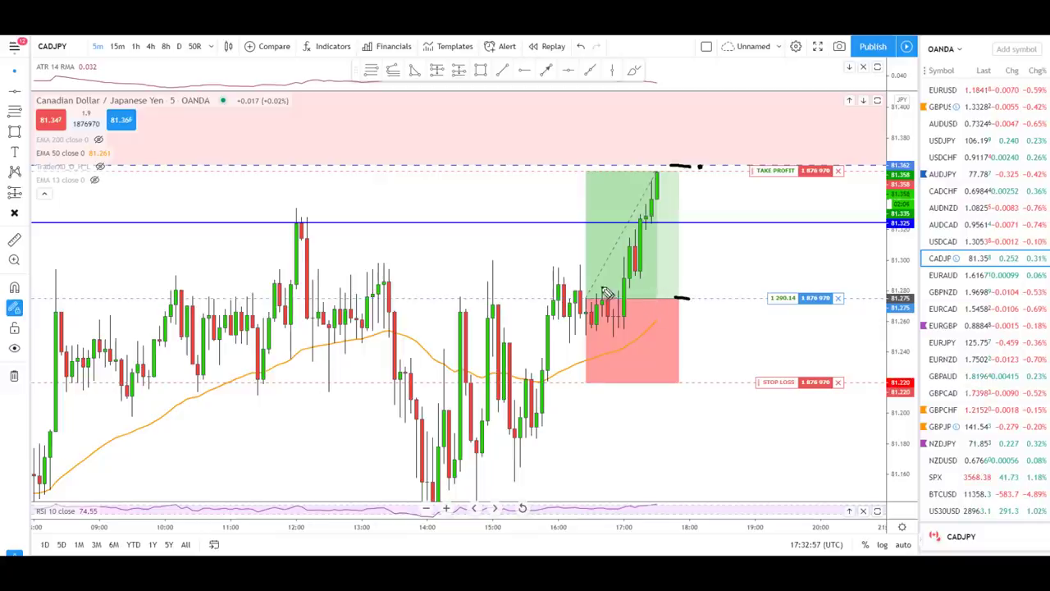
mouse_move(577, 293)
mouse_down()
mouse_move(568, 312)
mouse_move(574, 283)
mouse_move(603, 291)
mouse_up()
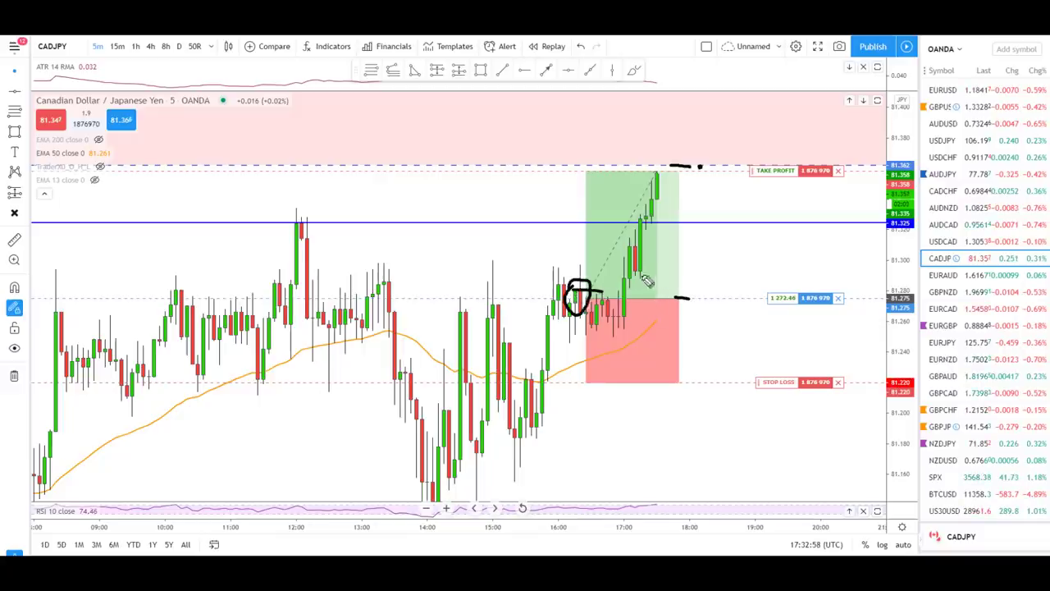
key(Escape)
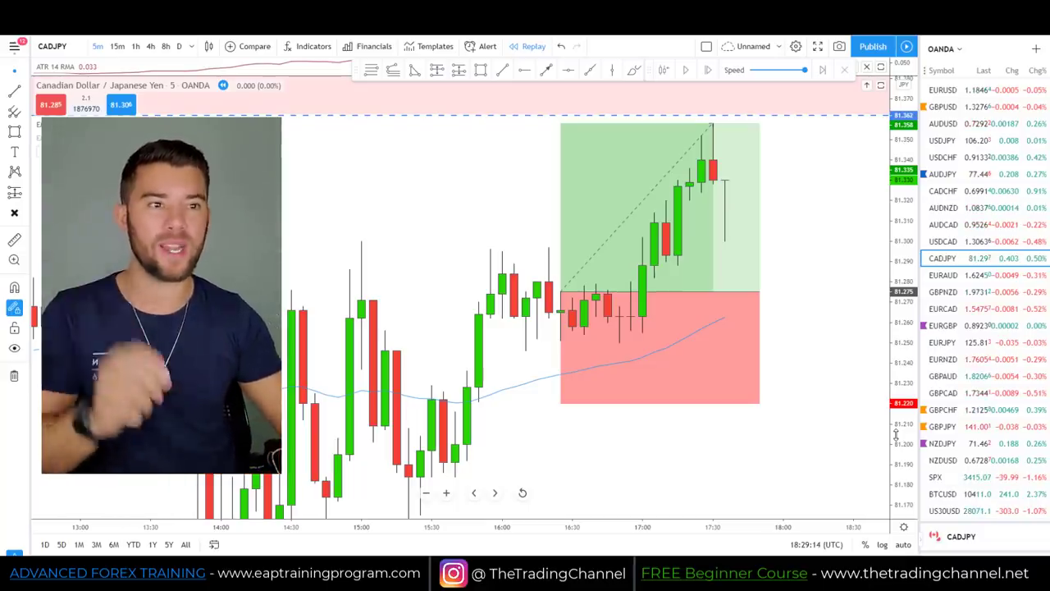
- Examine the earlier CADJPY price action on the 5-minute chart, back to the 05:00 pullback onto the 50 EMA
scroll(206, 328, down, 3)
drag(210, 328, 523, 400)
scroll(523, 400, up, 6)
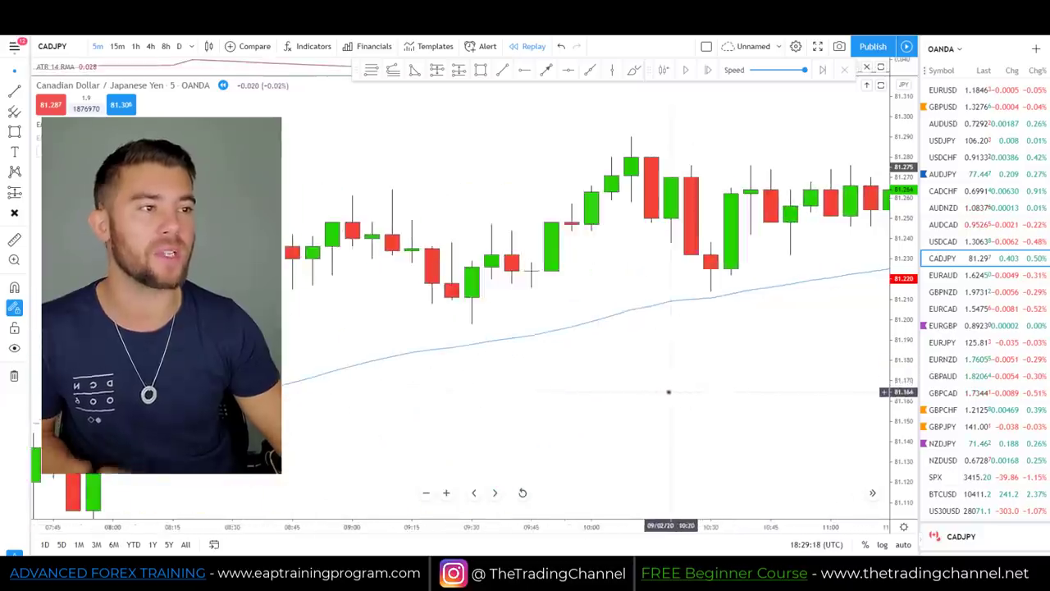
scroll(669, 392, up, 2)
drag(645, 393, 740, 394)
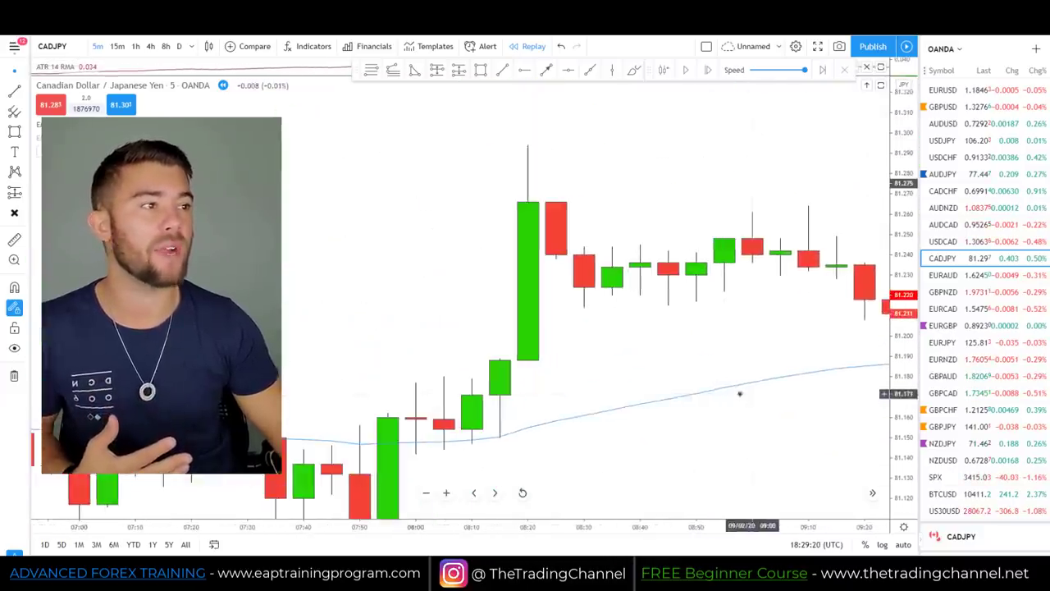
drag(569, 399, 638, 253)
drag(516, 202, 677, 235)
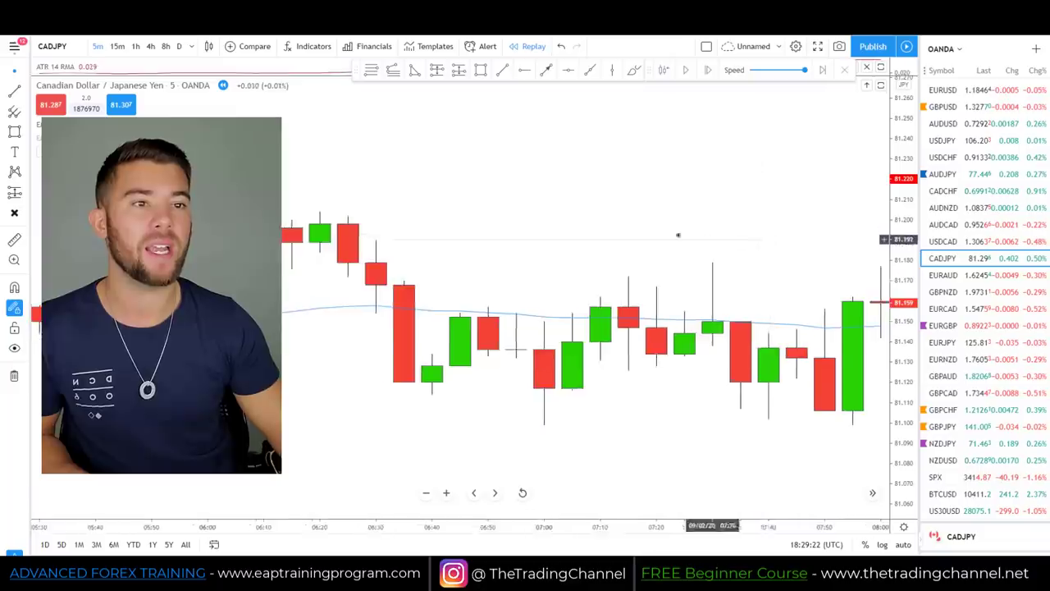
drag(516, 347, 665, 375)
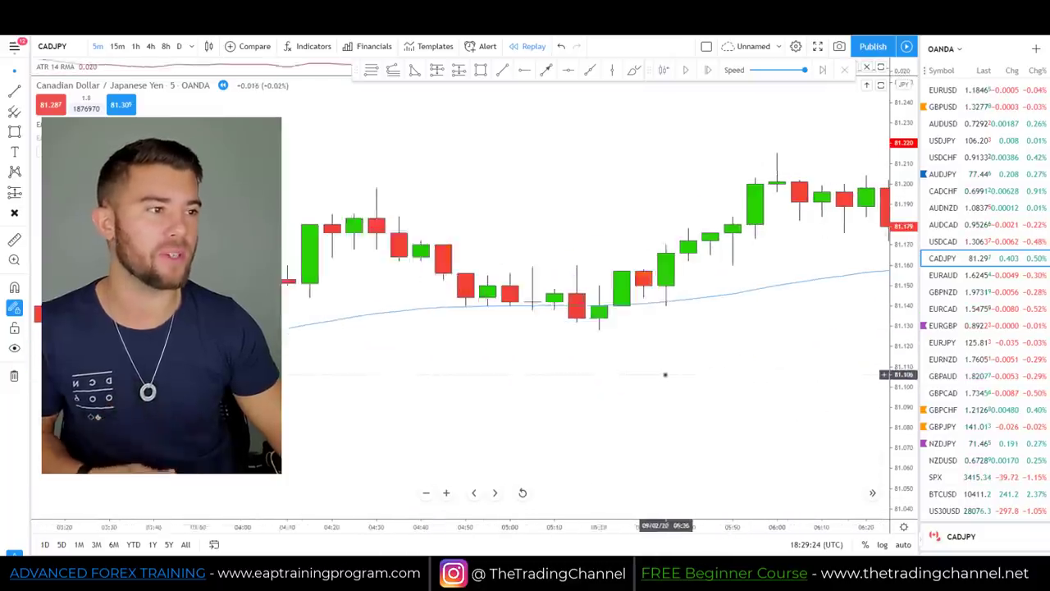
scroll(856, 328, up, 2)
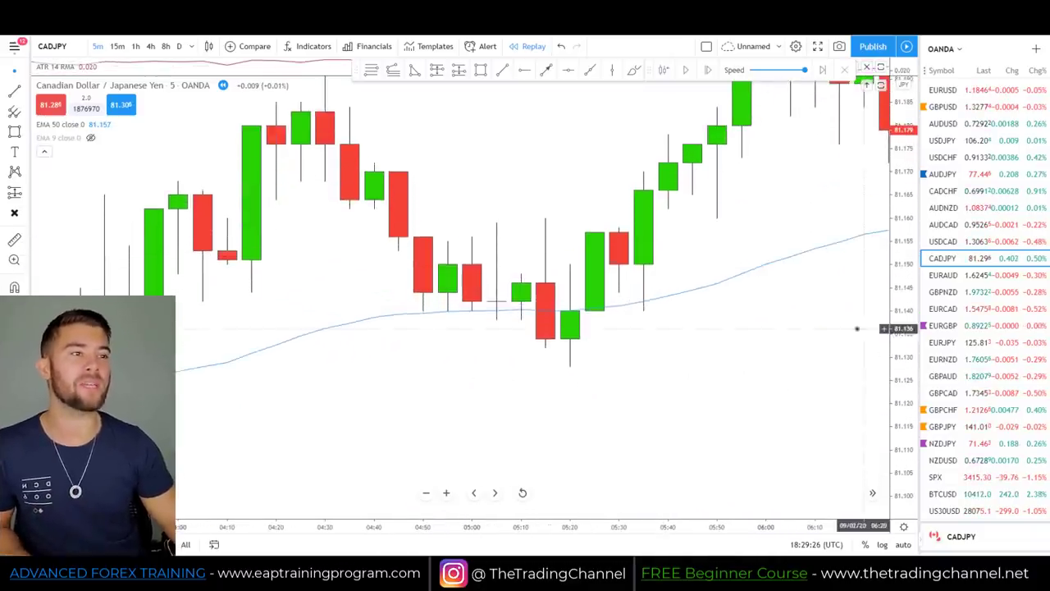
scroll(774, 326, down, 1)
drag(774, 326, 636, 393)
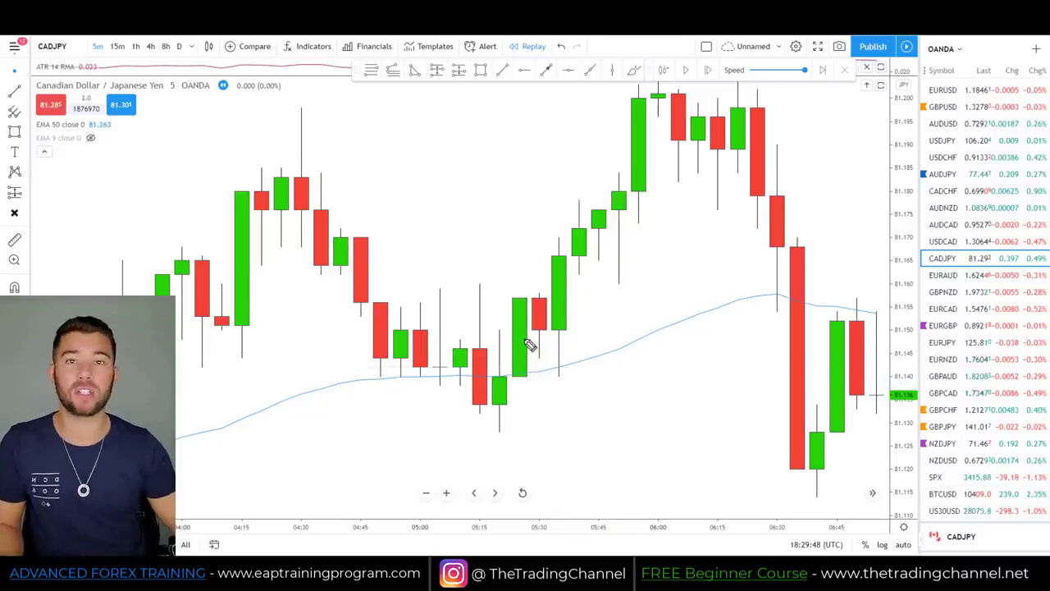
- Underline the 05:20 candle's wick high with a brush stroke, sketch over the pullback area, and clear the marks
drag(499, 330, 538, 327)
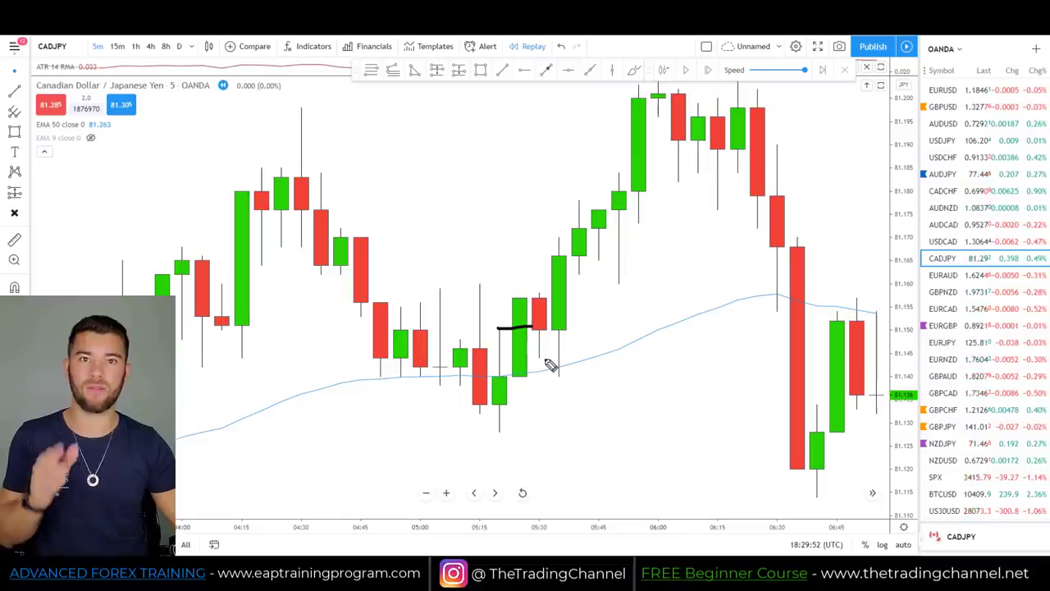
key(ctrl+z)
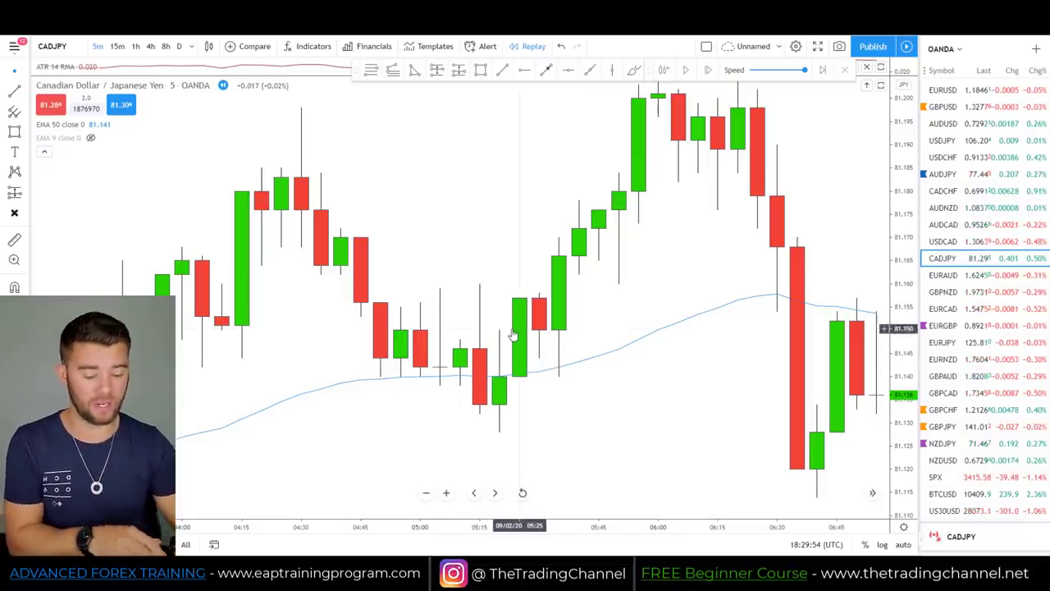
mouse_move(538, 274)
mouse_down()
mouse_move(497, 434)
mouse_move(546, 293)
mouse_move(534, 272)
mouse_up()
key(ctrl+z)
mouse_move(176, 355)
mouse_down()
mouse_move(277, 170)
mouse_move(415, 353)
mouse_move(459, 375)
mouse_up()
mouse_move(406, 425)
mouse_down()
mouse_move(403, 396)
mouse_move(423, 406)
mouse_up()
mouse_move(332, 395)
mouse_down()
mouse_move(299, 425)
mouse_move(353, 405)
mouse_move(376, 416)
mouse_move(402, 398)
mouse_move(420, 404)
mouse_up()
key(Escape)
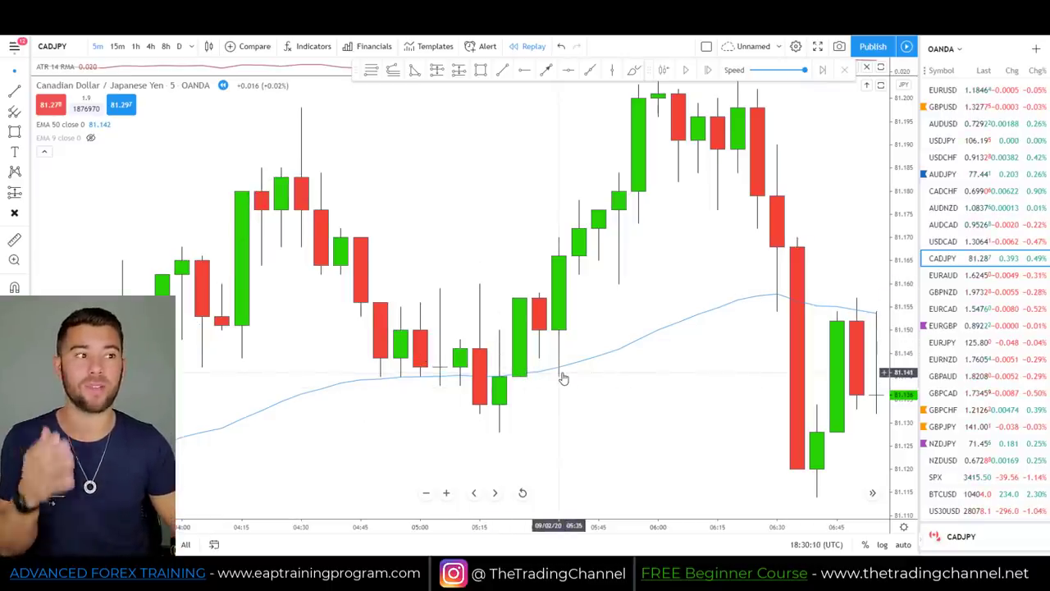
- Place a horizontal ray at 81.150, the 05:20 candle's high, starting from the 05:10 candle
click(523, 72)
click(461, 329)
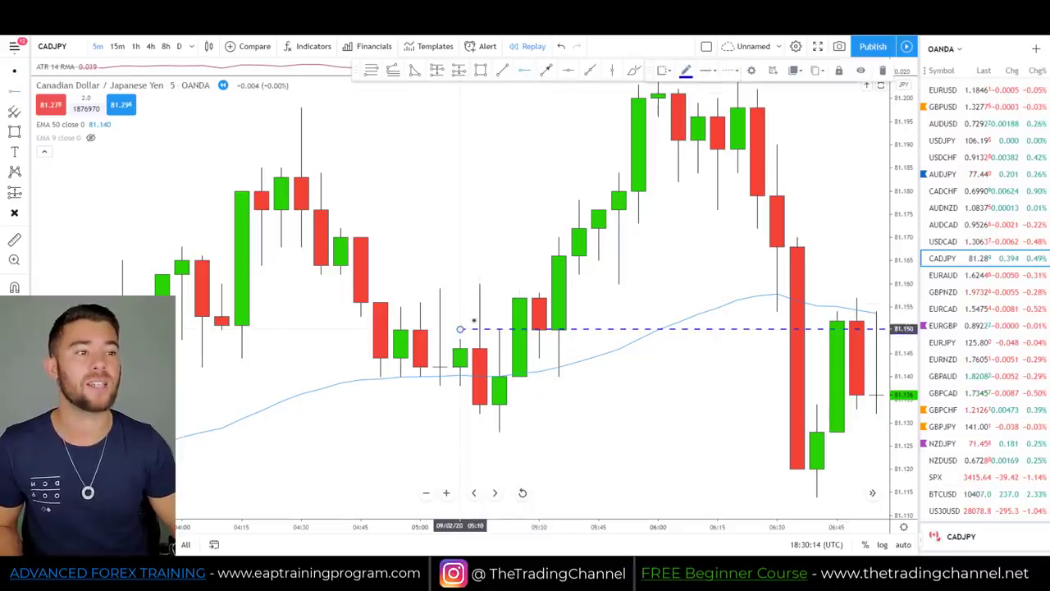
- Mark the 05:20 candle's high on the dashed ray, circle the whole candle with the brush, and undo the strokes
scroll(518, 290, up, 3)
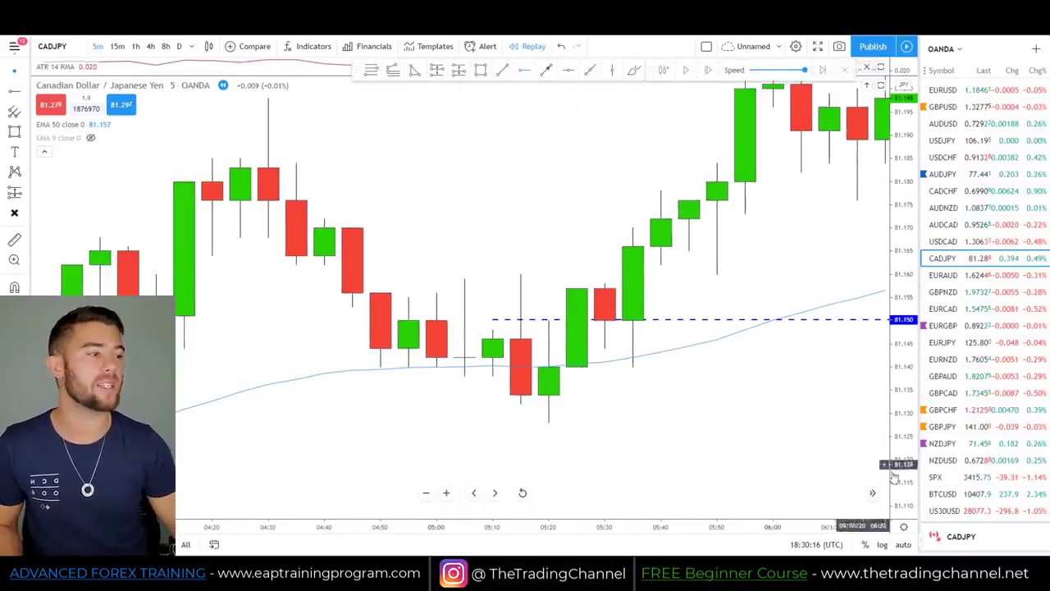
drag(779, 435, 704, 314)
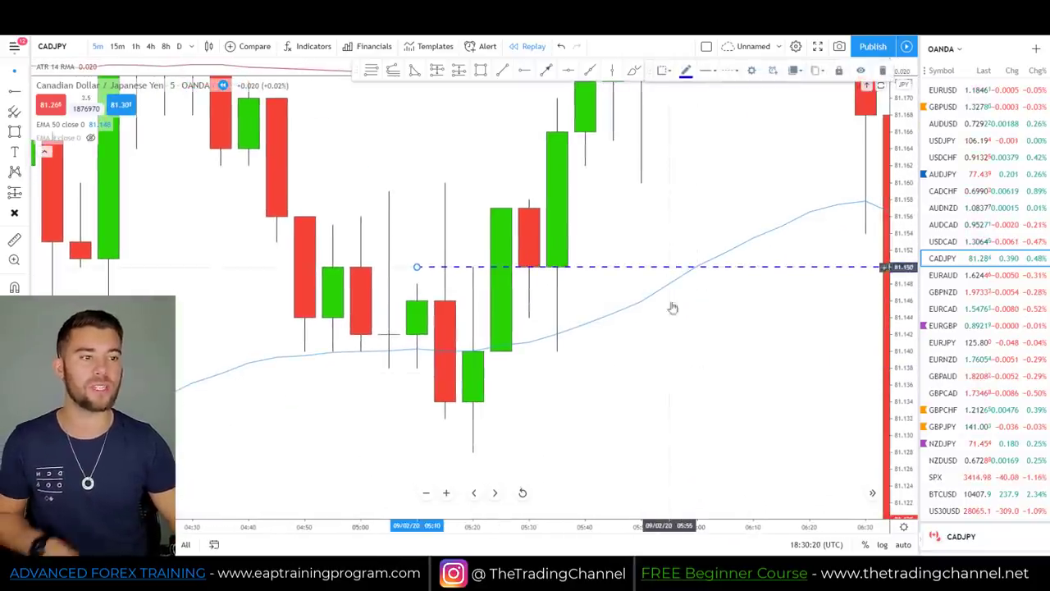
mouse_move(473, 259)
mouse_down()
mouse_move(444, 369)
mouse_move(460, 471)
mouse_move(512, 400)
mouse_move(512, 272)
mouse_move(481, 274)
mouse_up()
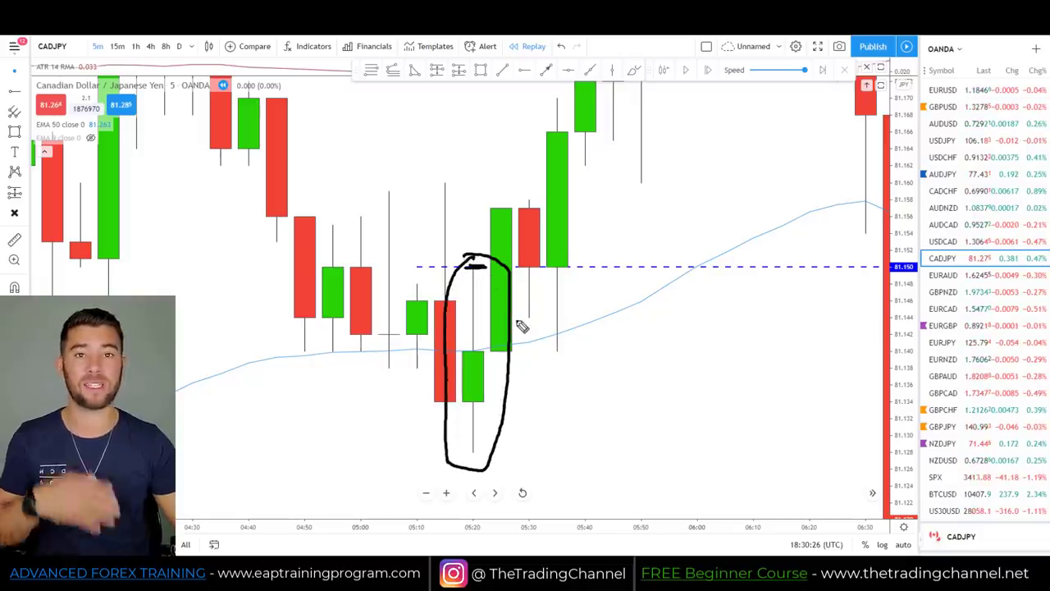
key(ctrl+z)
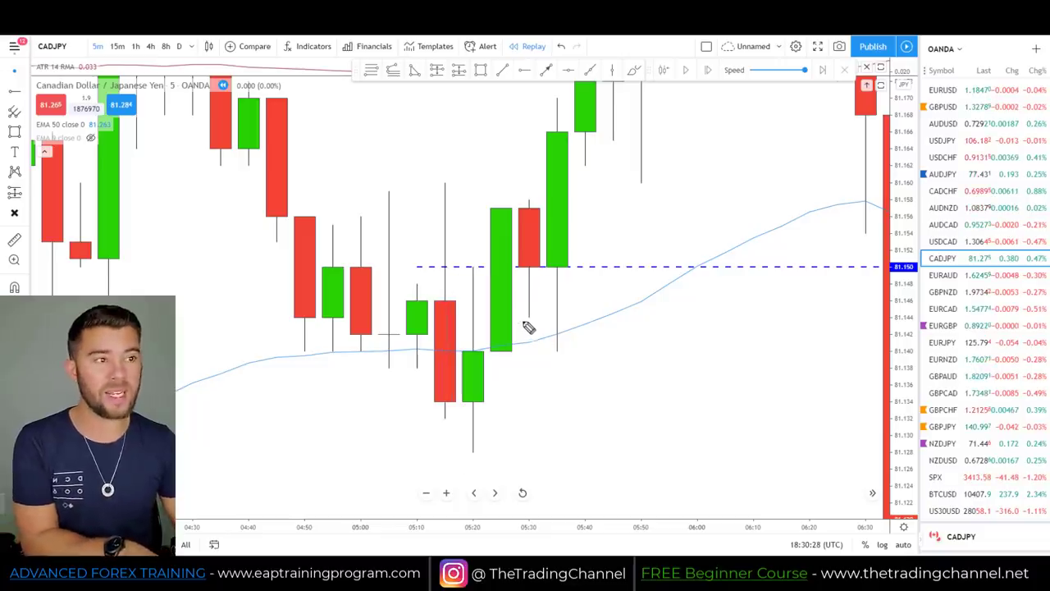
- Mark the highs of the 05:15 and 05:20 candles and the close of the 05:25 candle with short brush strokes
drag(900, 276, 898, 374)
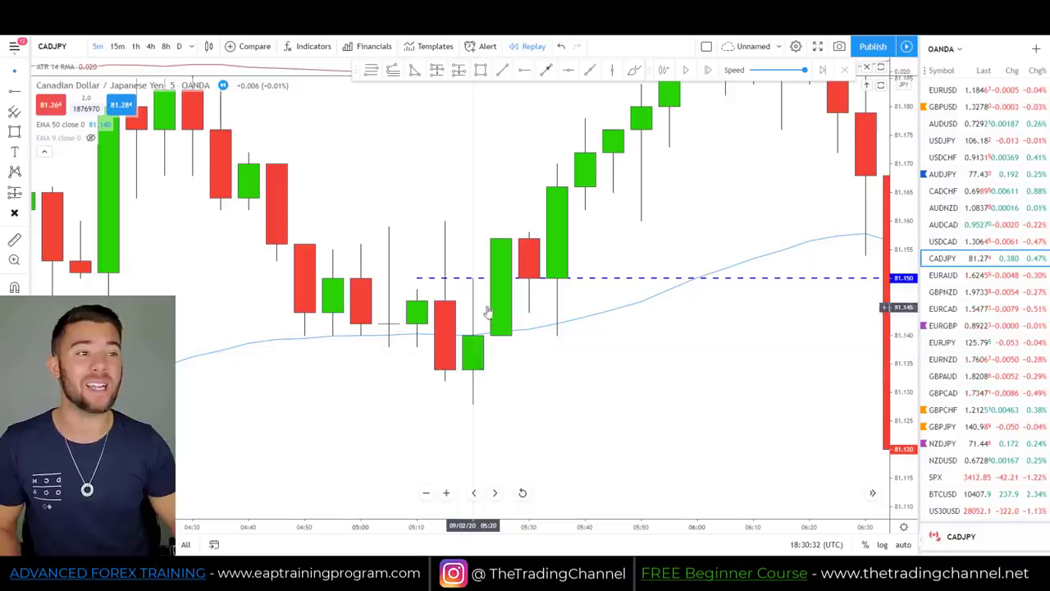
mouse_move(510, 211)
mouse_down()
mouse_move(459, 295)
mouse_move(508, 387)
mouse_move(502, 211)
mouse_up()
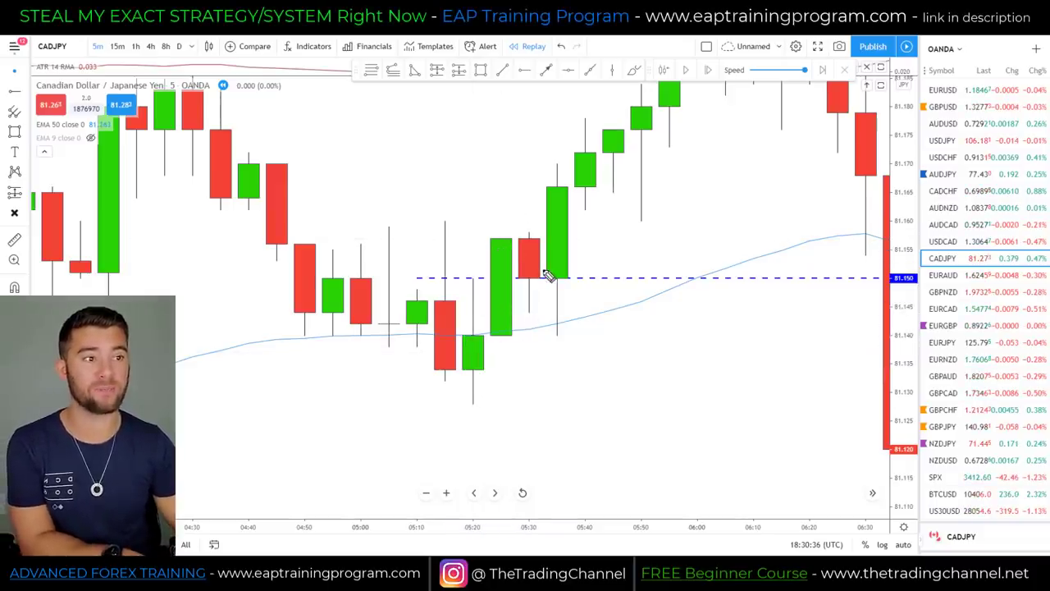
drag(470, 279, 485, 277)
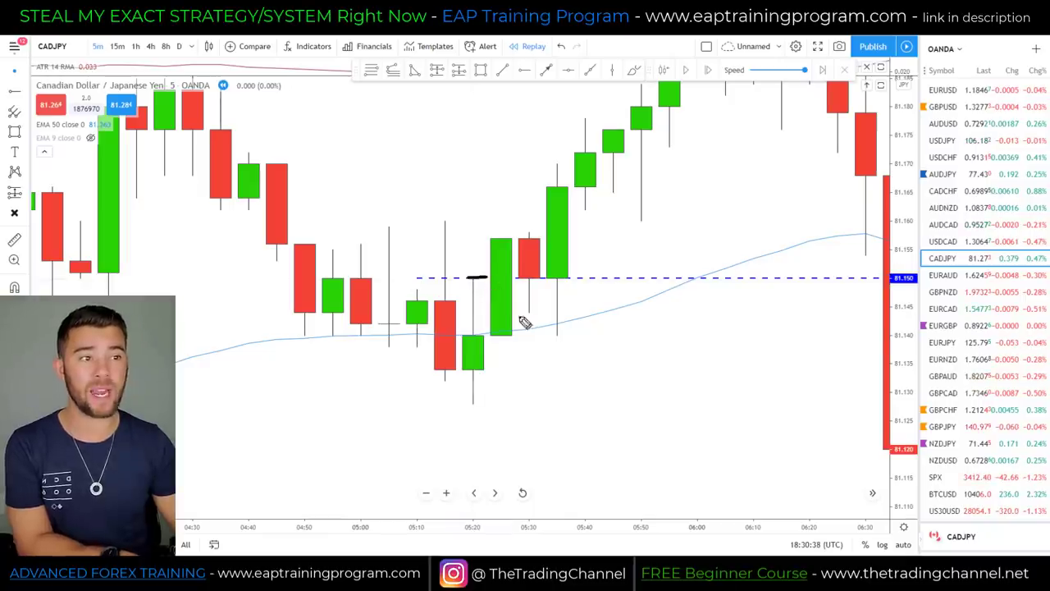
mouse_move(489, 221)
mouse_down()
mouse_move(486, 369)
mouse_move(532, 243)
mouse_move(447, 223)
mouse_up()
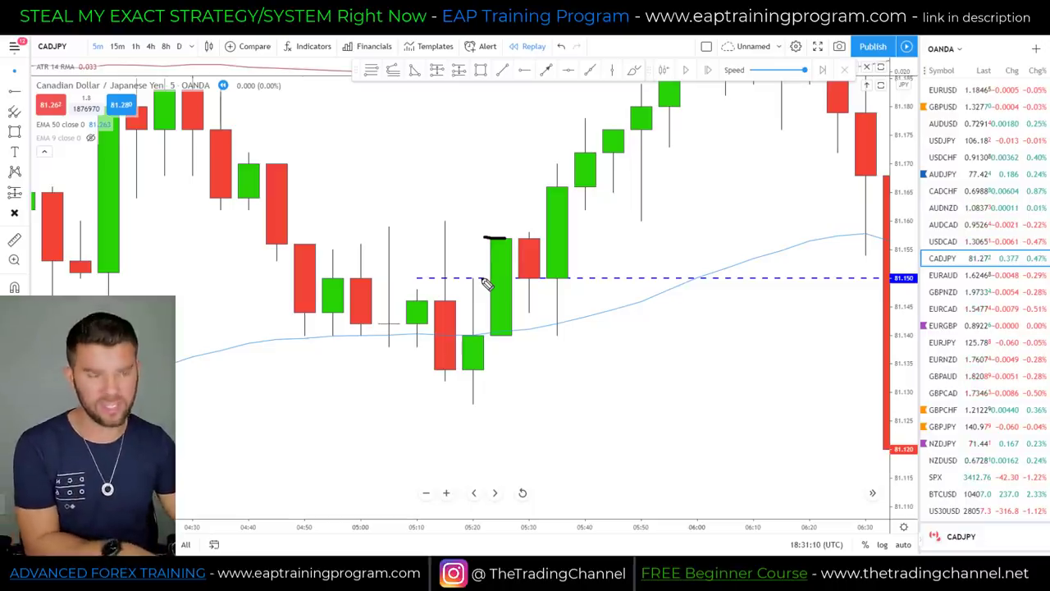
- Sketch the lower highs and a falling arrow along the 04:30 to 05:00 pullback, add an upward arrow at the EMA, and clear everything
scroll(804, 372, down, 2)
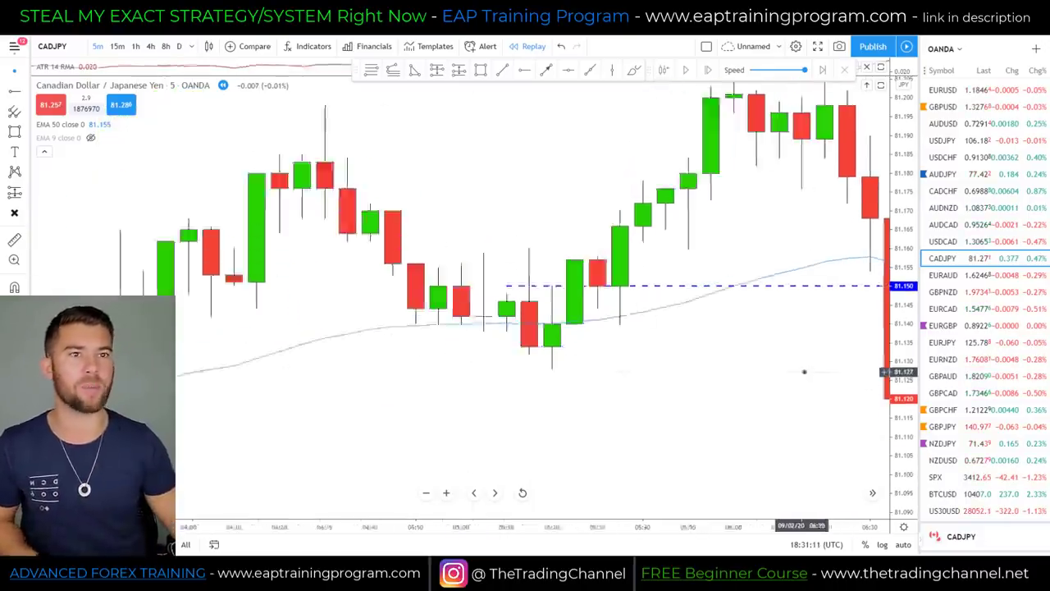
mouse_move(392, 160)
mouse_down()
mouse_move(408, 209)
mouse_move(433, 211)
mouse_up()
drag(405, 160, 438, 160)
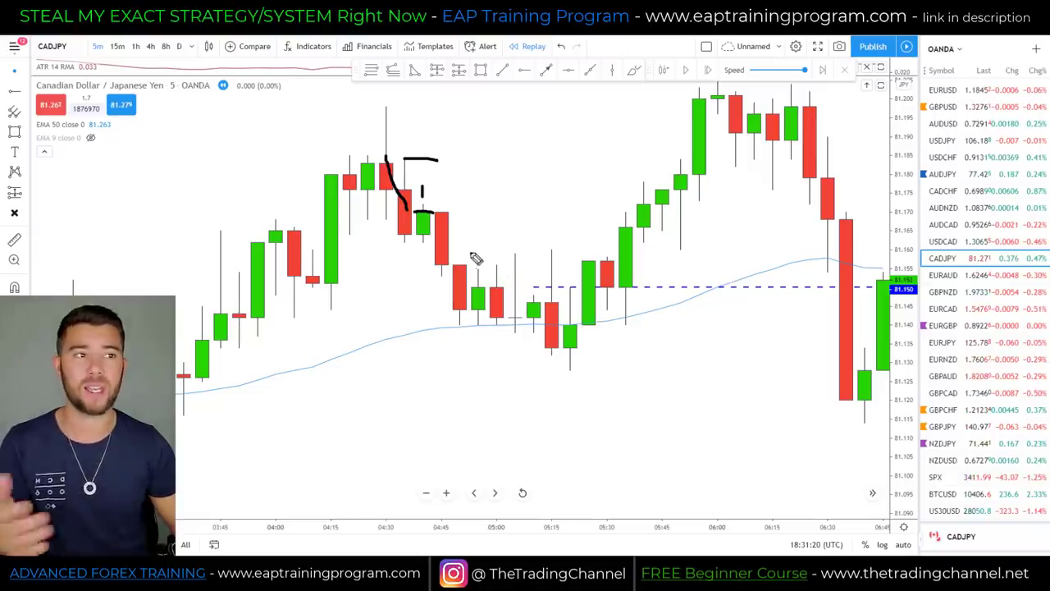
mouse_move(454, 266)
mouse_down()
mouse_move(488, 266)
mouse_move(527, 290)
mouse_up()
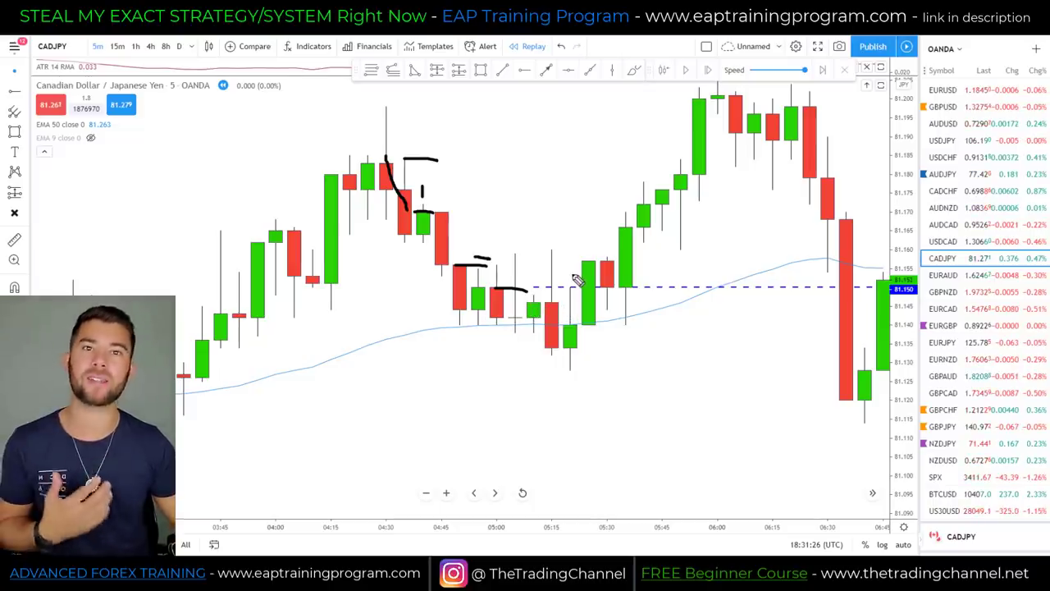
mouse_move(383, 157)
mouse_down()
mouse_move(483, 310)
mouse_move(512, 267)
mouse_move(517, 312)
mouse_up()
mouse_move(475, 439)
mouse_down()
mouse_move(480, 343)
mouse_move(500, 343)
mouse_up()
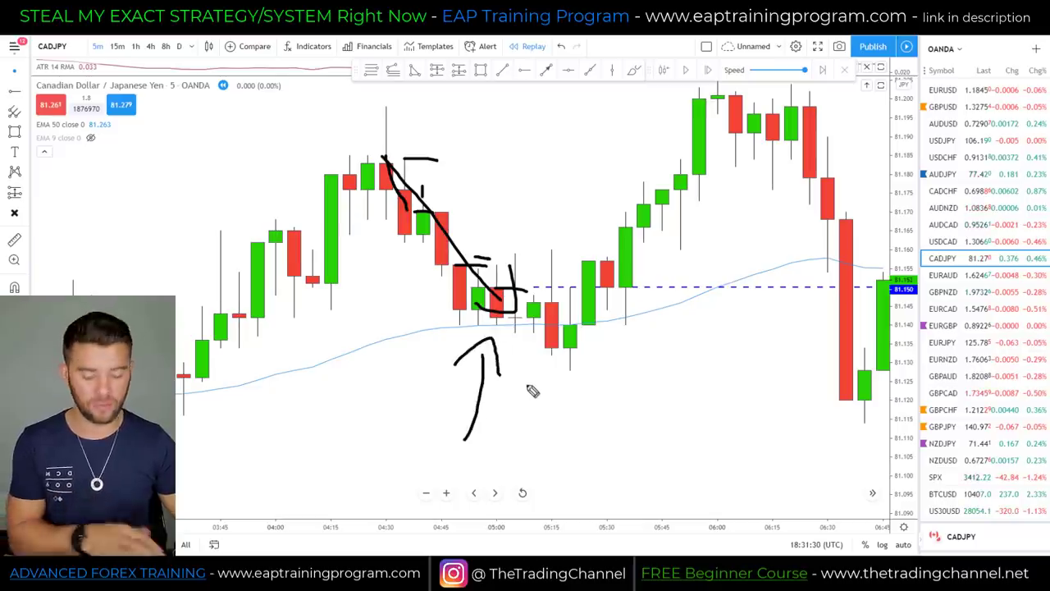
key(Escape)
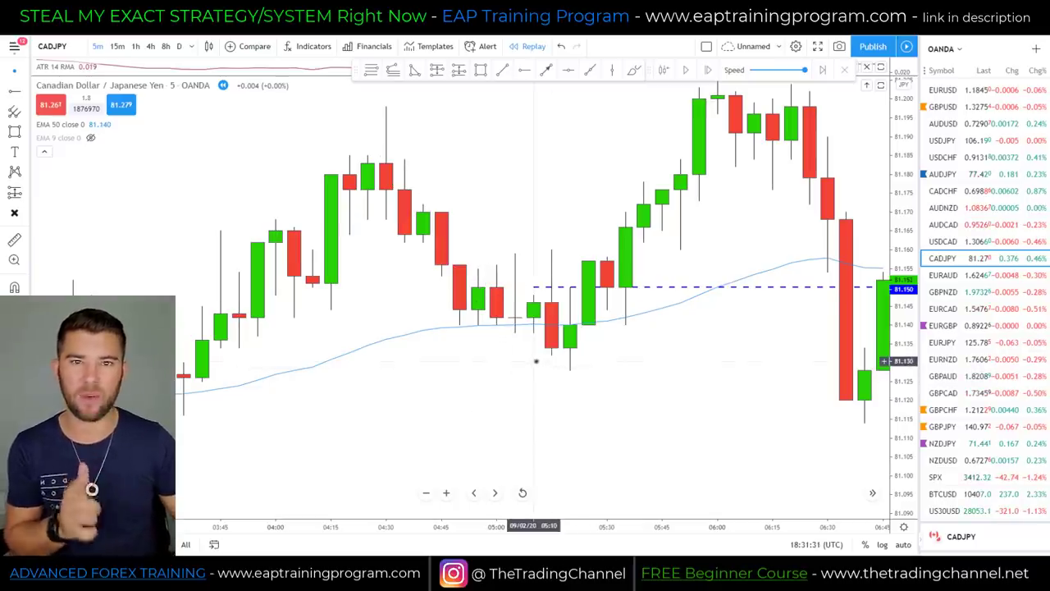
- Circle the 05:25 bullish candle, mark its close, point an arrow at the previous candle's high, and clear the marks
mouse_move(602, 245)
mouse_down()
mouse_move(576, 248)
mouse_move(579, 335)
mouse_move(615, 303)
mouse_move(602, 252)
mouse_up()
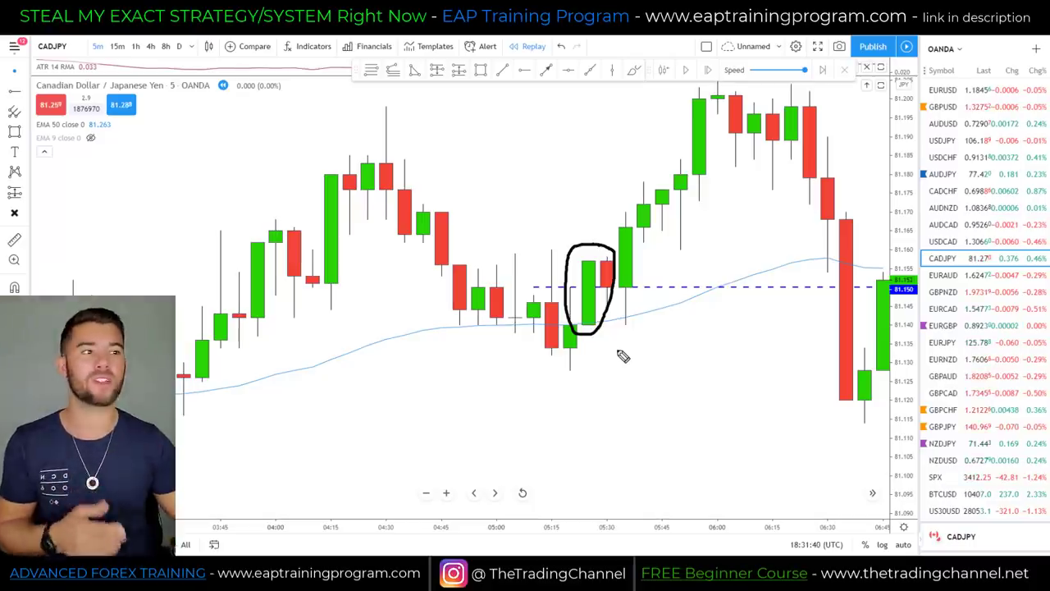
drag(579, 261, 611, 297)
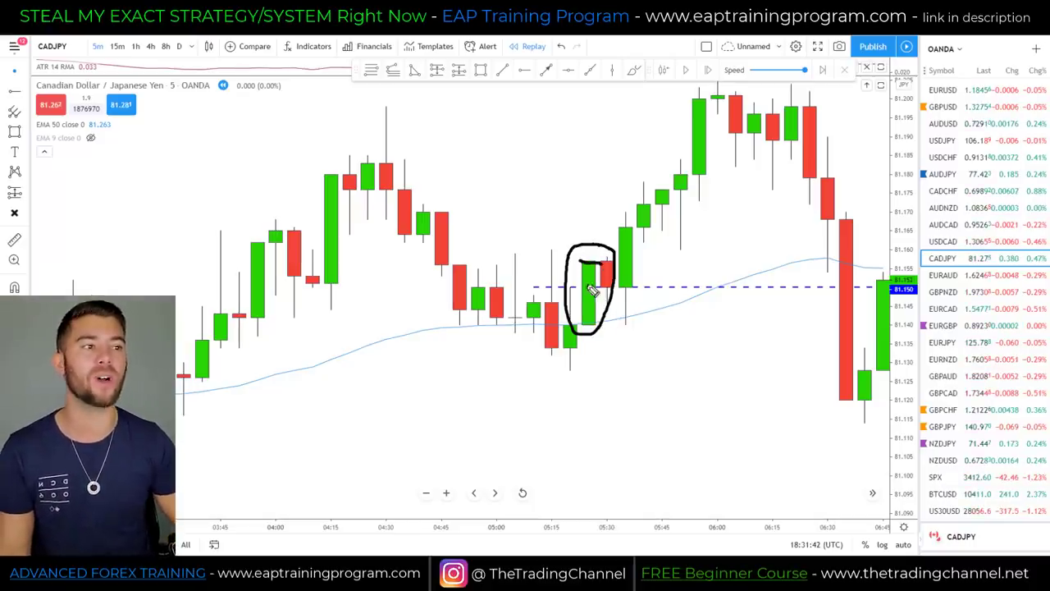
drag(556, 238, 578, 291)
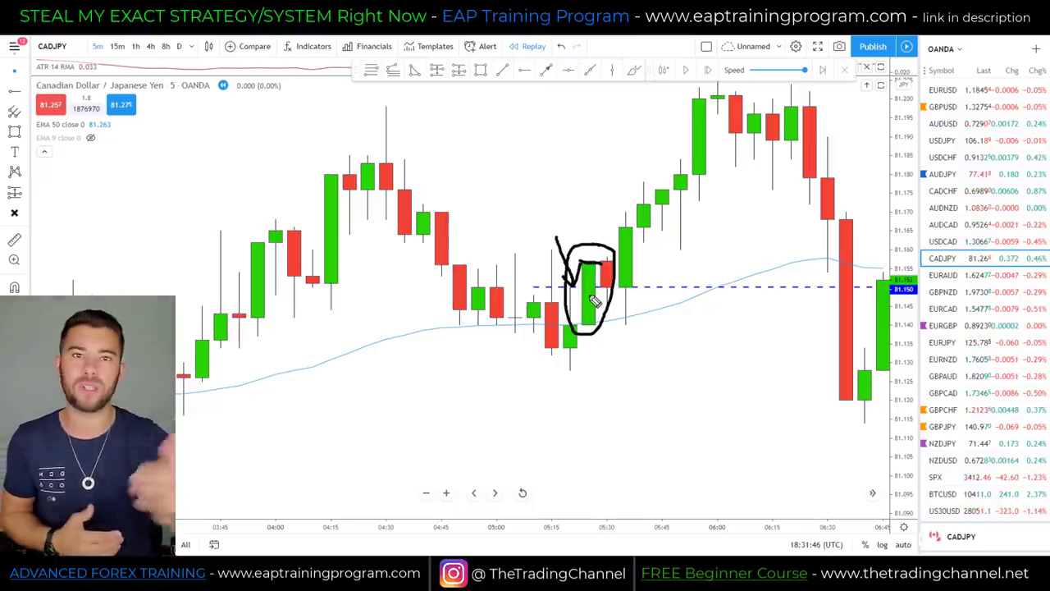
key(Escape)
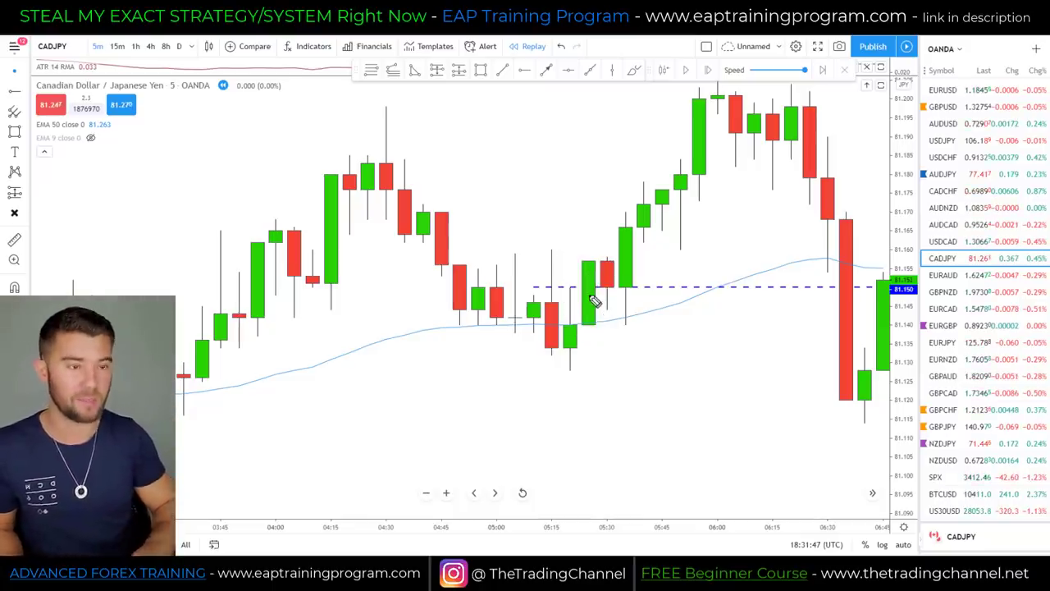
- Sketch the earlier rally from the 02:50 low and the pullback towards the EMA with the brush, and undo the strokes
drag(358, 336, 763, 452)
drag(796, 354, 698, 263)
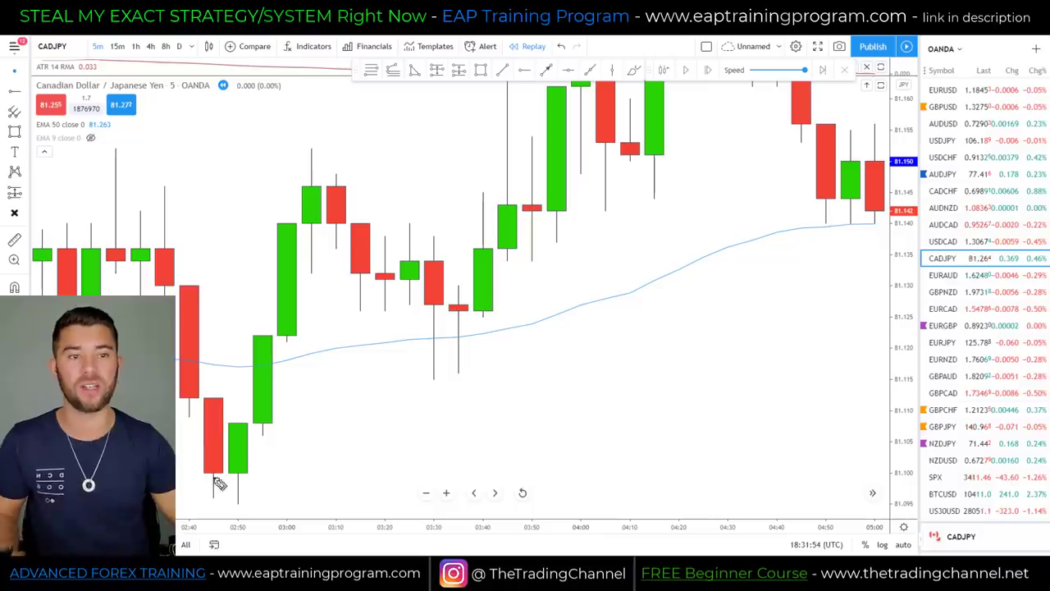
drag(223, 439, 279, 162)
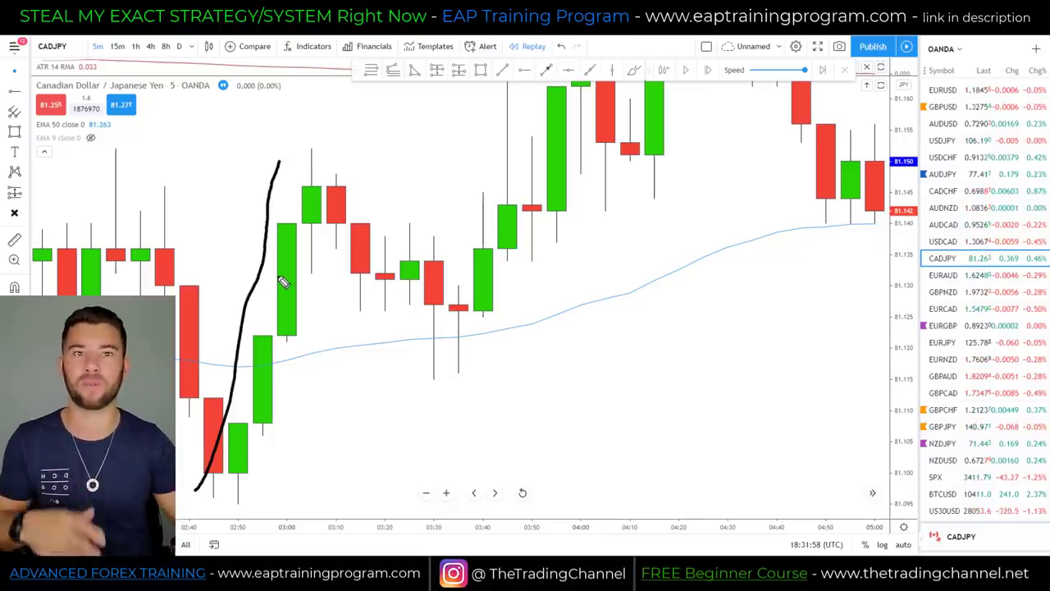
mouse_move(69, 192)
mouse_down()
mouse_move(194, 448)
mouse_move(226, 453)
mouse_move(271, 340)
mouse_up()
mouse_move(280, 164)
mouse_down()
mouse_move(310, 161)
mouse_move(361, 269)
mouse_up()
mouse_move(414, 242)
mouse_down()
mouse_move(400, 279)
mouse_move(421, 261)
mouse_move(486, 245)
mouse_up()
drag(360, 195, 391, 237)
key(ctrl+z)
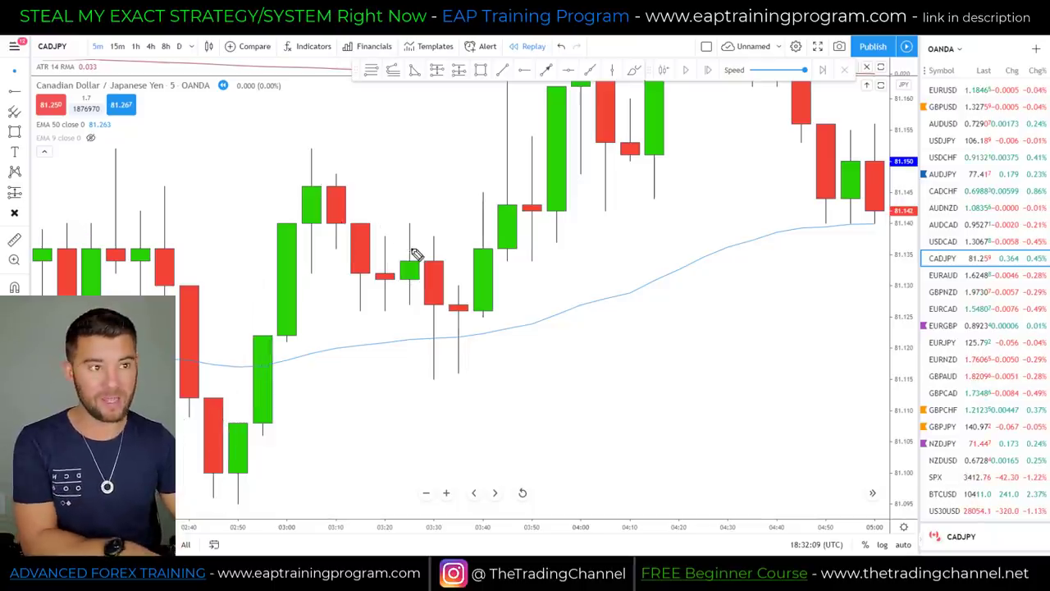
- Mark the high of the 03:35 candle with a short brush stroke and draw arrows pointing down at it
drag(453, 287, 479, 290)
mouse_move(441, 214)
mouse_down()
mouse_move(461, 239)
mouse_move(465, 228)
mouse_move(459, 280)
mouse_move(466, 271)
mouse_up()
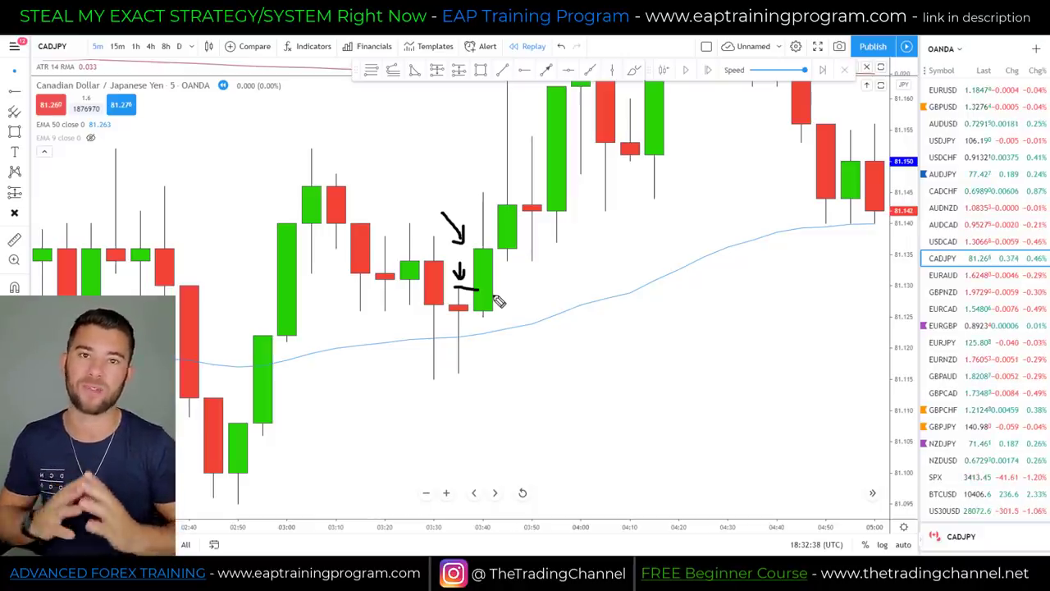
key(e)
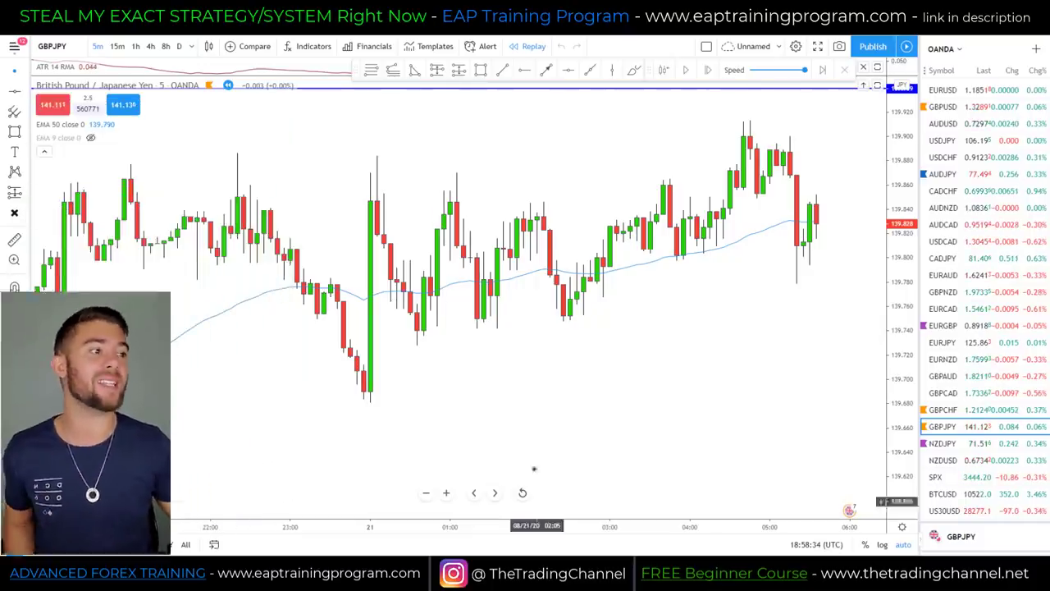
- Circle the earlier GBPJPY high at the 139.939 line, sketch arrows for the rise into it and the fall from it, and clear the strokes
scroll(601, 342, down, 5)
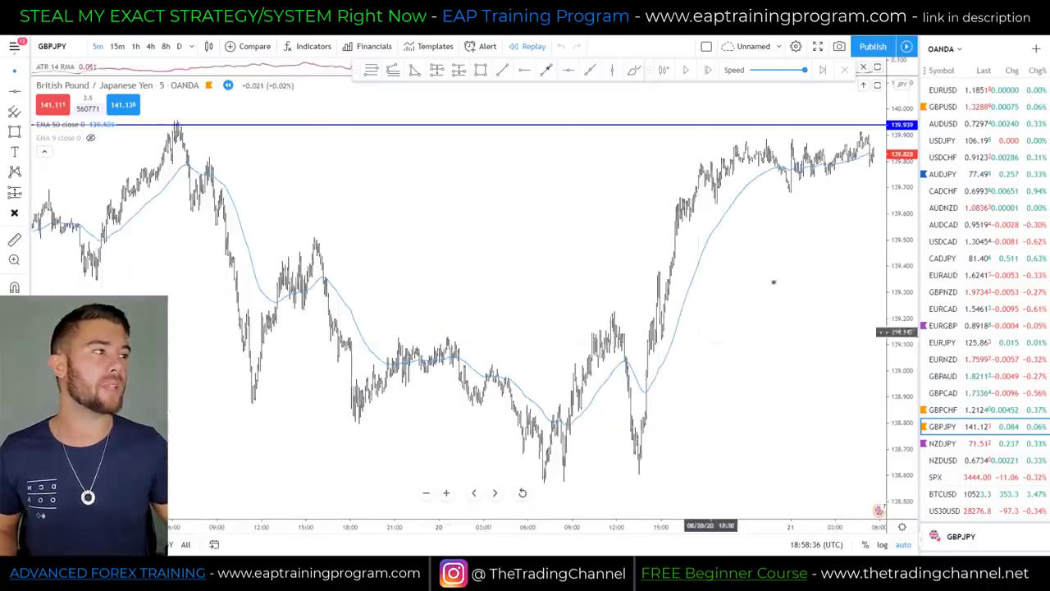
scroll(794, 304, up, 4)
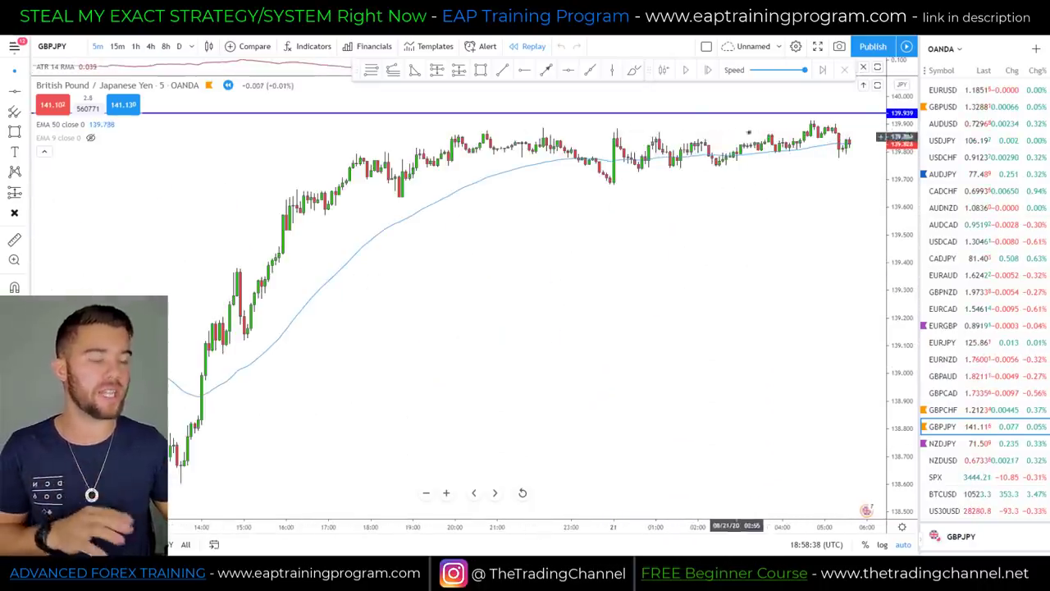
mouse_move(860, 137)
mouse_down()
mouse_move(849, 142)
mouse_move(861, 157)
mouse_move(870, 119)
mouse_move(885, 155)
mouse_move(892, 139)
mouse_up()
scroll(738, 234, down, 5)
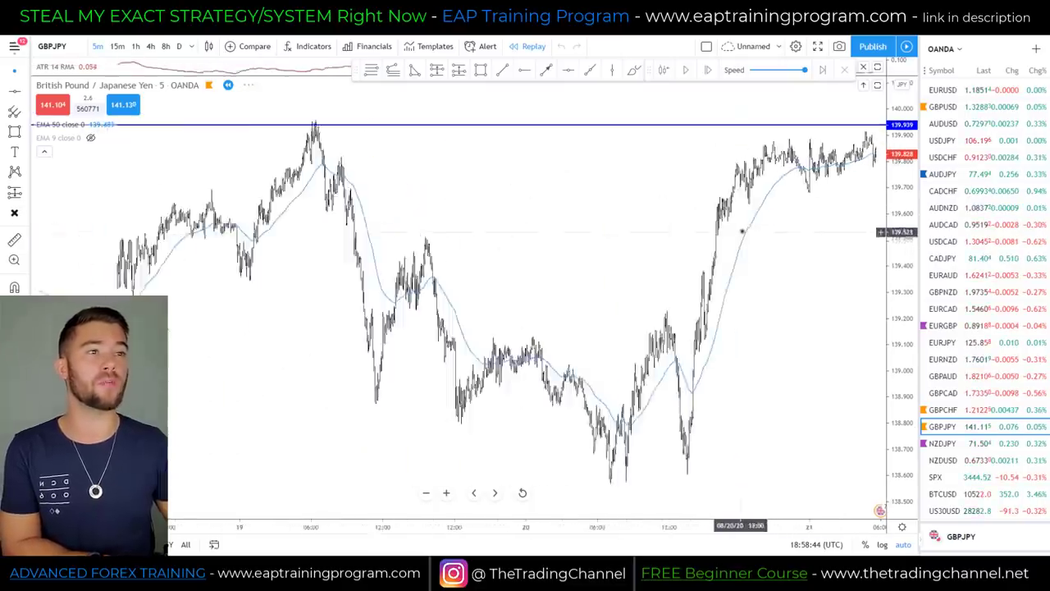
scroll(833, 246, up, 5)
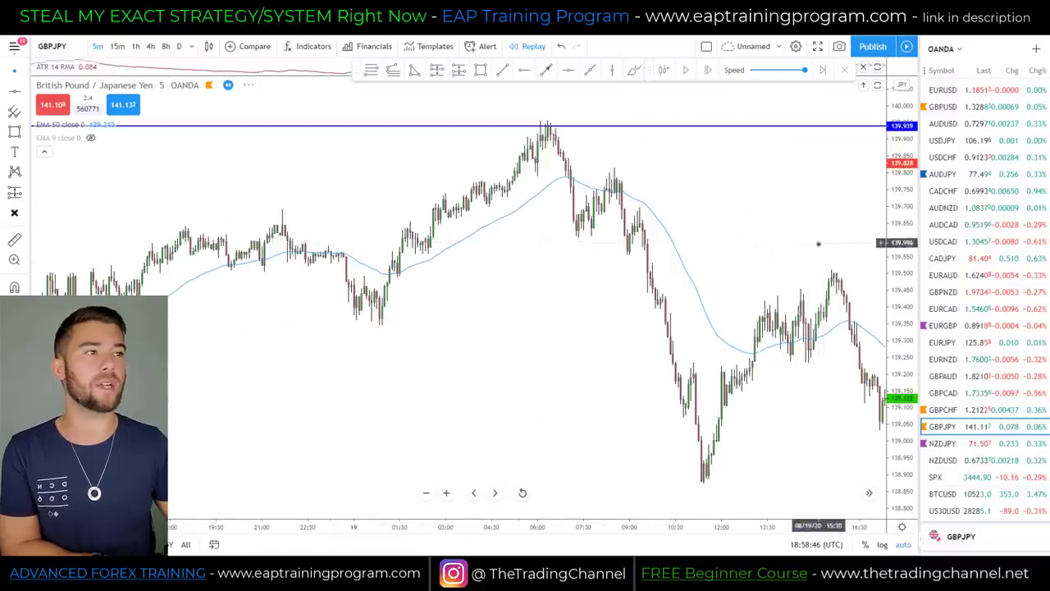
mouse_move(501, 130)
mouse_down()
mouse_move(577, 110)
mouse_move(566, 144)
mouse_move(673, 334)
mouse_up()
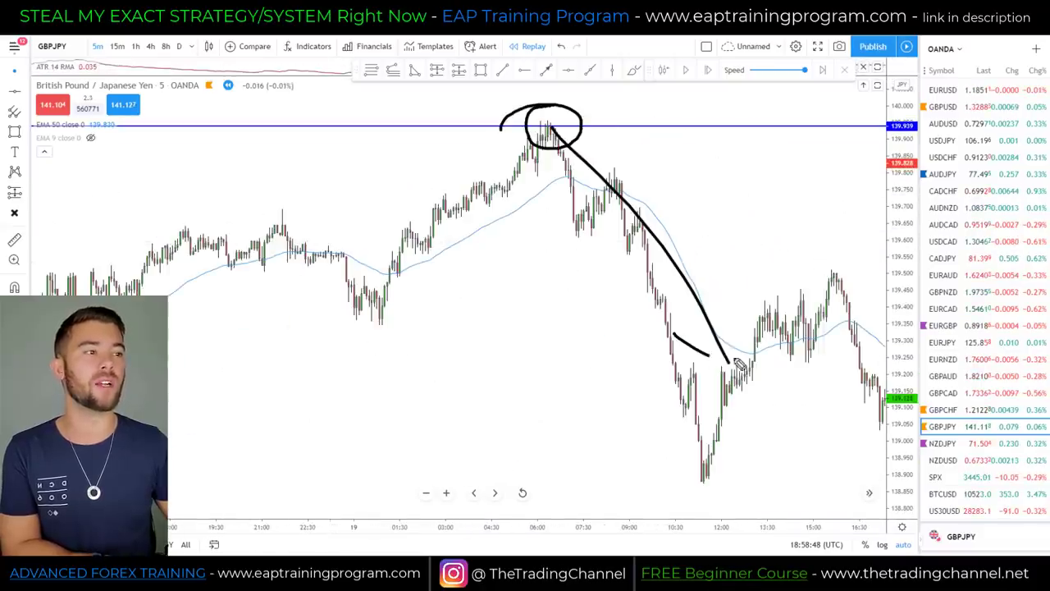
drag(736, 271, 730, 361)
drag(396, 303, 506, 209)
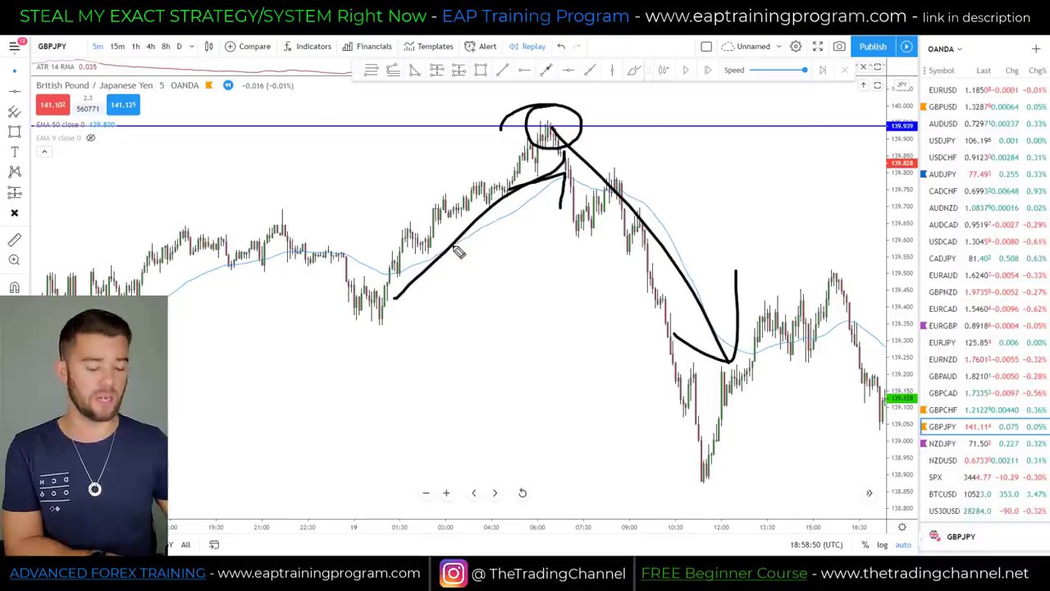
drag(554, 129, 642, 454)
mouse_move(589, 426)
mouse_down()
mouse_move(649, 482)
mouse_move(677, 369)
mouse_up()
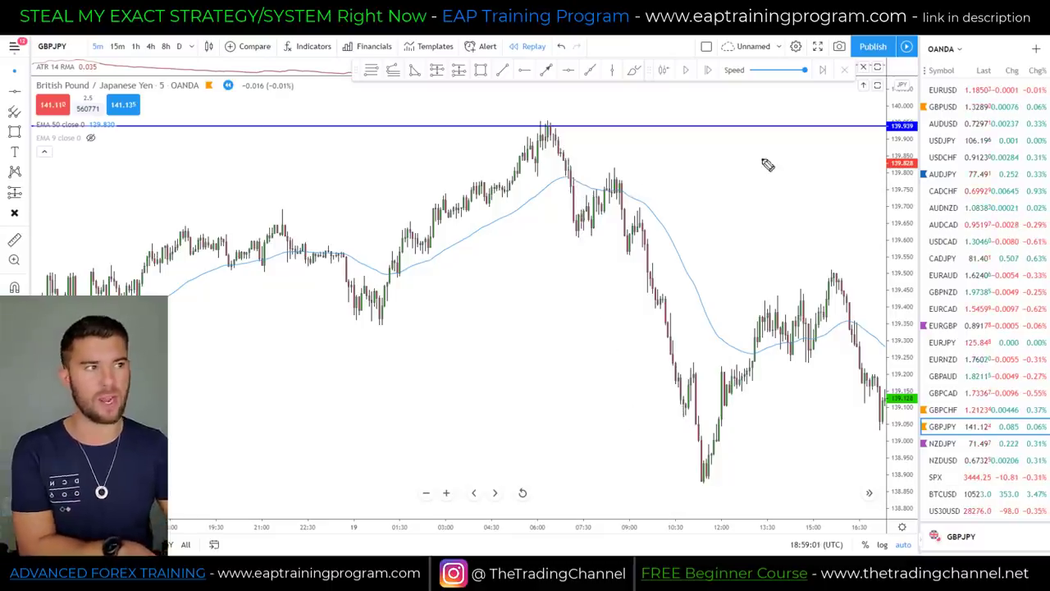
- Return to the latest GBPJPY candles and advance the replay candle by candle to 06:20
drag(766, 164, 670, 188)
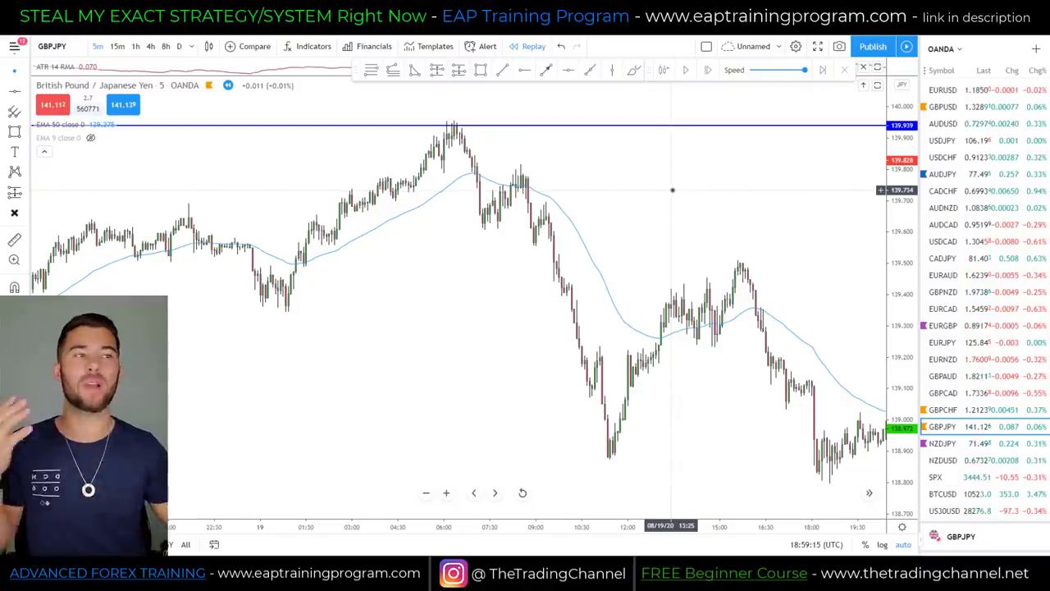
drag(733, 212, 495, 276)
scroll(496, 276, up, 5)
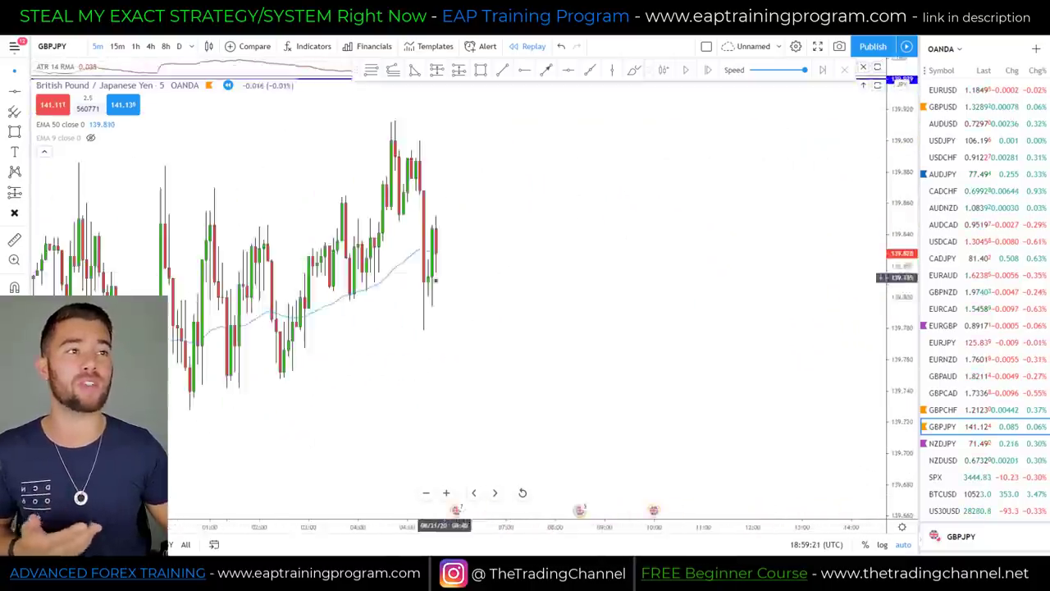
click(705, 71)
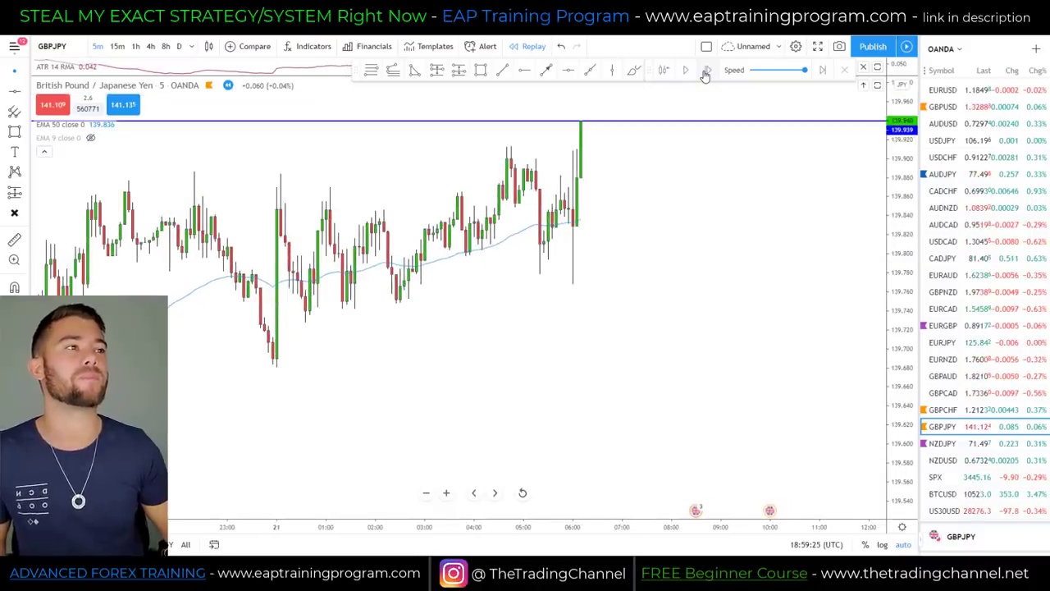
click(704, 72)
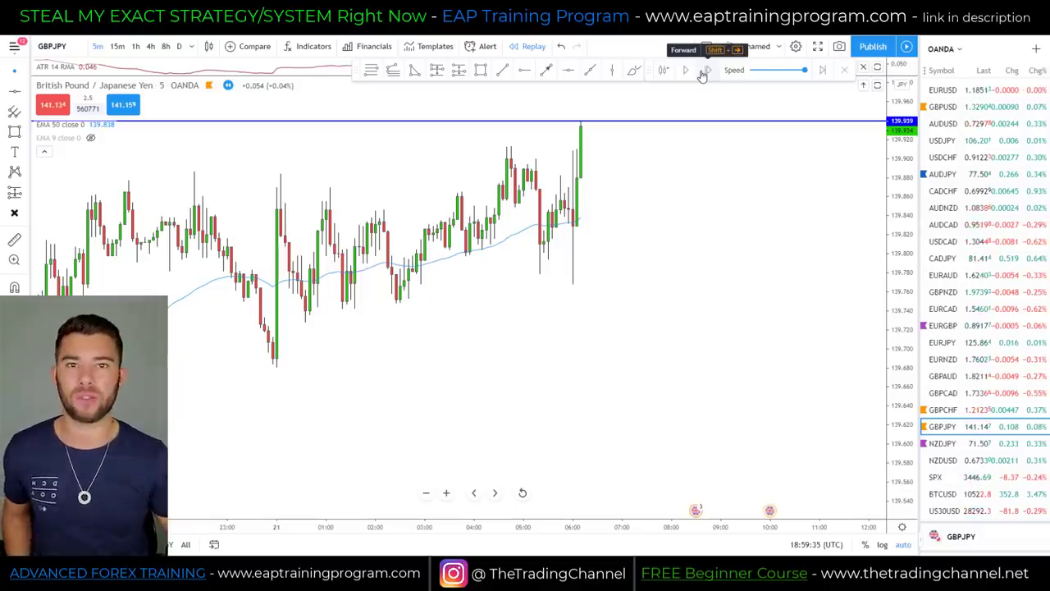
click(703, 73)
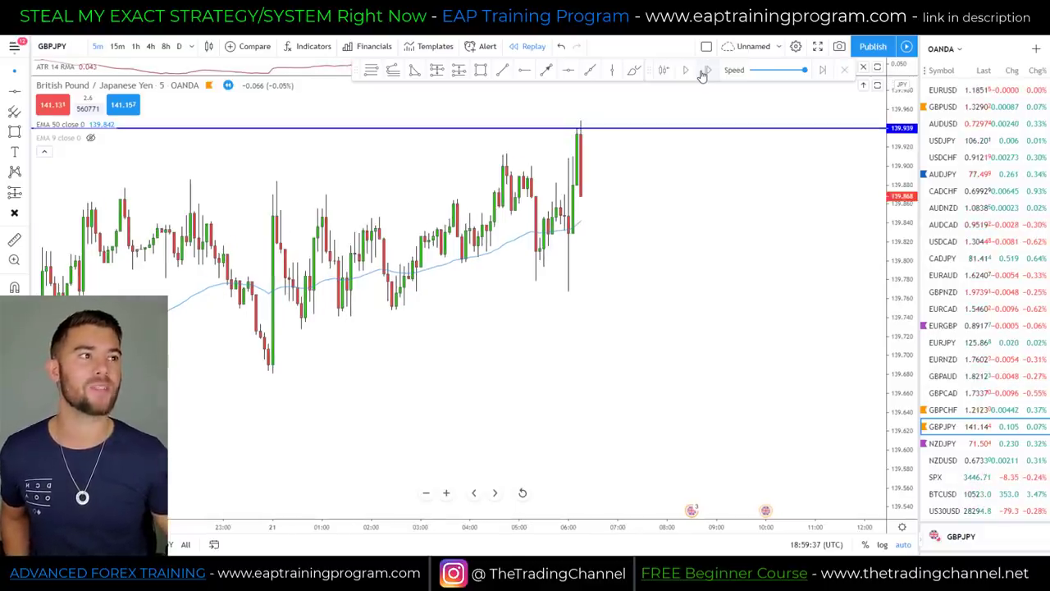
click(703, 74)
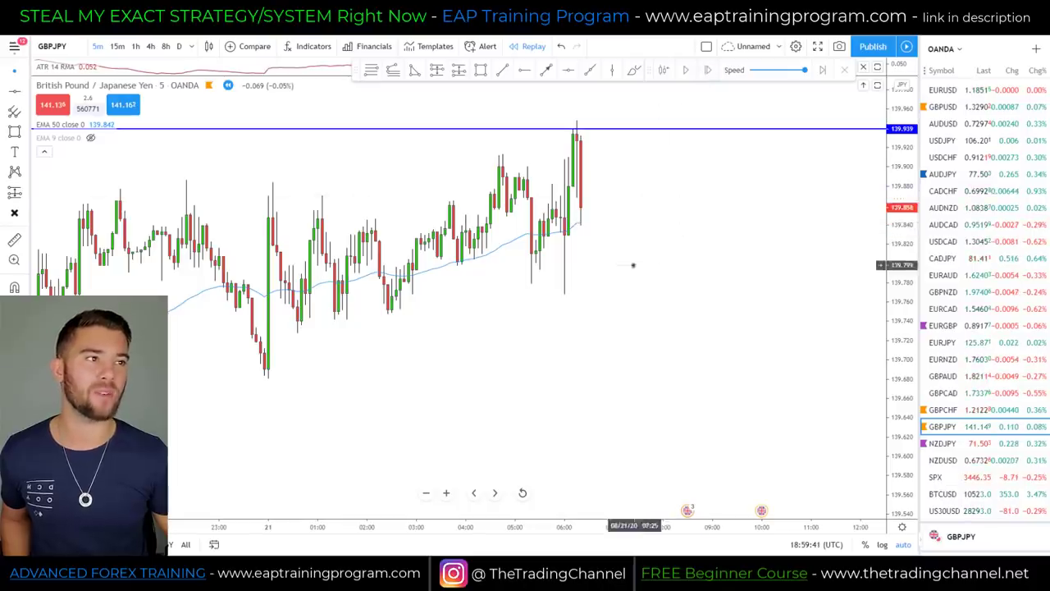
- Play the GBPJPY replay onward from the 06:20 candle and pause it at the 08:30 candle
scroll(739, 264, down, 2)
scroll(720, 276, up, 4)
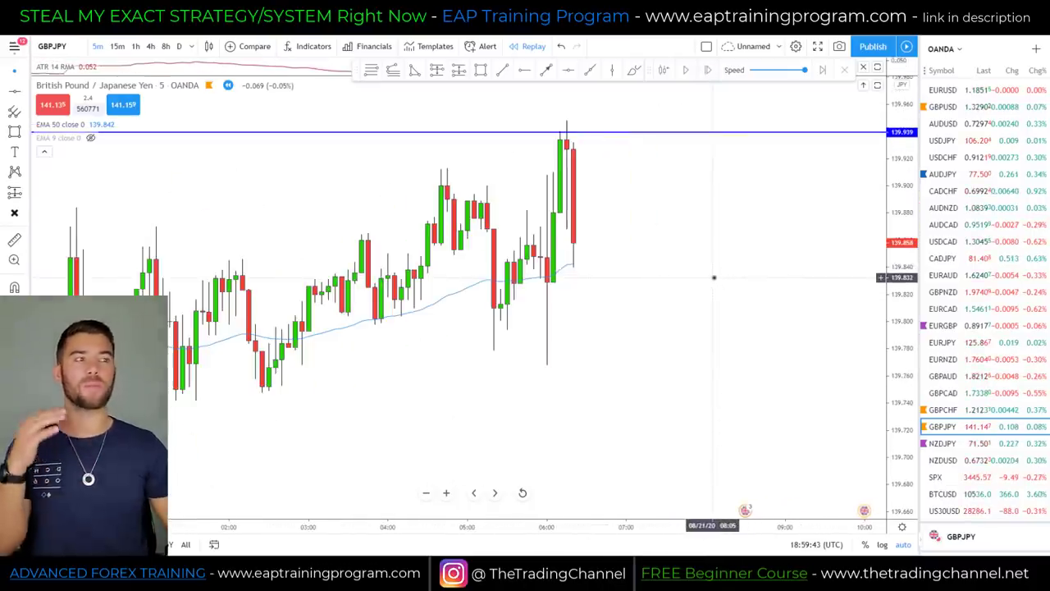
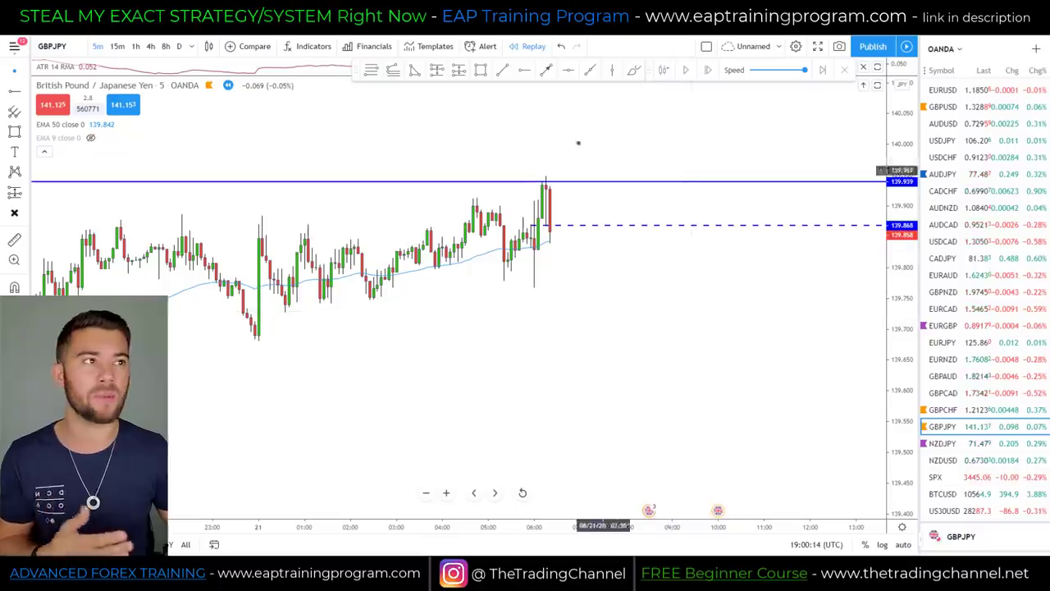
click(688, 72)
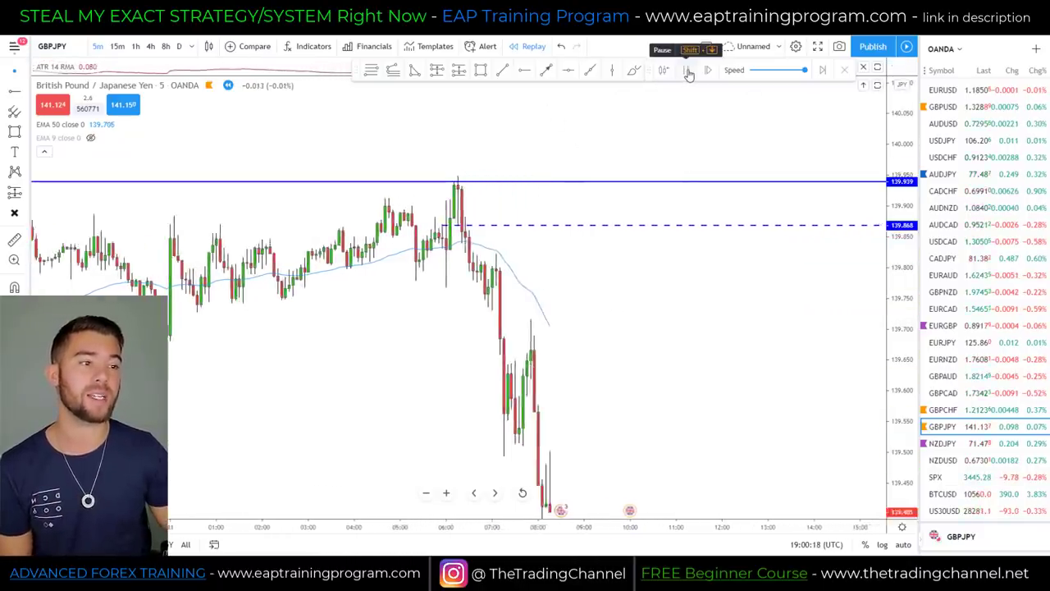
click(687, 73)
- Mark the 07:50 candle's high, circle the 06:10 to 06:20 candles at the 139.939 line, and undo each brush stroke
drag(661, 388, 752, 267)
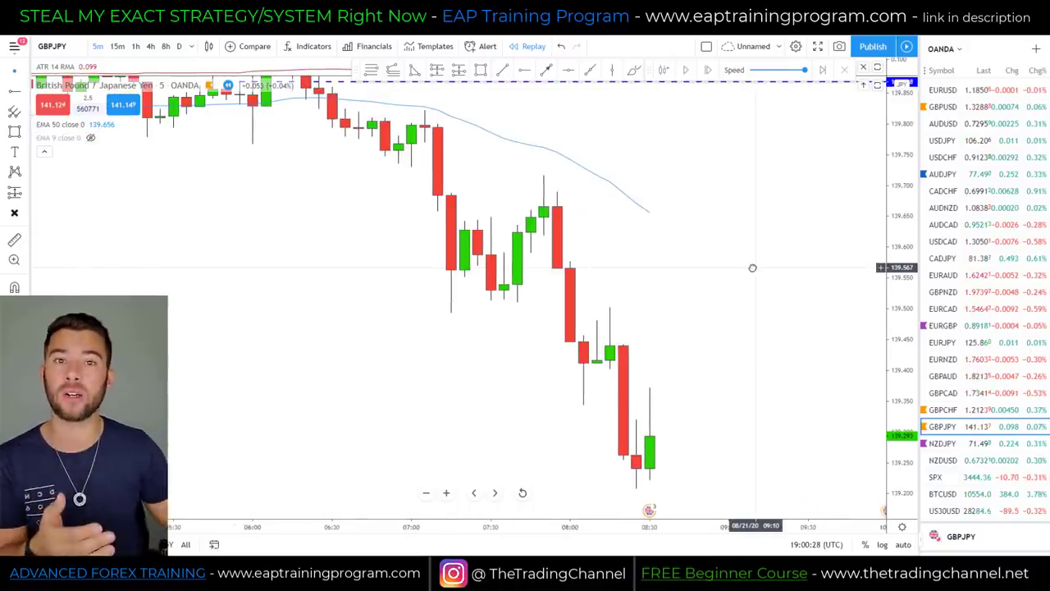
mouse_move(547, 170)
mouse_down()
mouse_move(530, 189)
mouse_move(564, 238)
mouse_move(546, 176)
mouse_up()
key(ctrl+z)
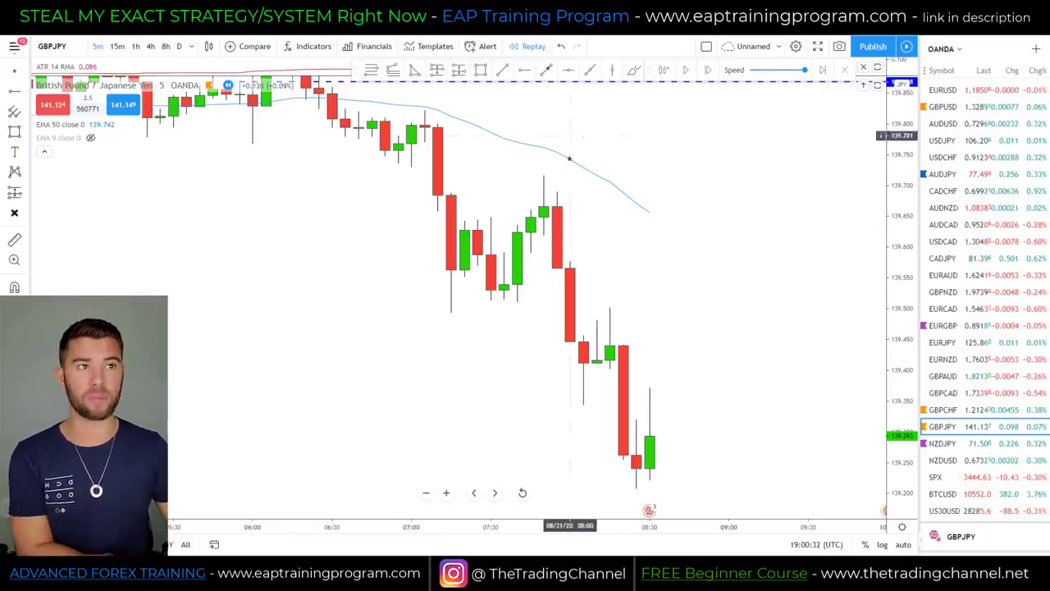
drag(508, 106, 530, 251)
mouse_move(306, 167)
mouse_down()
mouse_move(305, 237)
mouse_move(310, 174)
mouse_up()
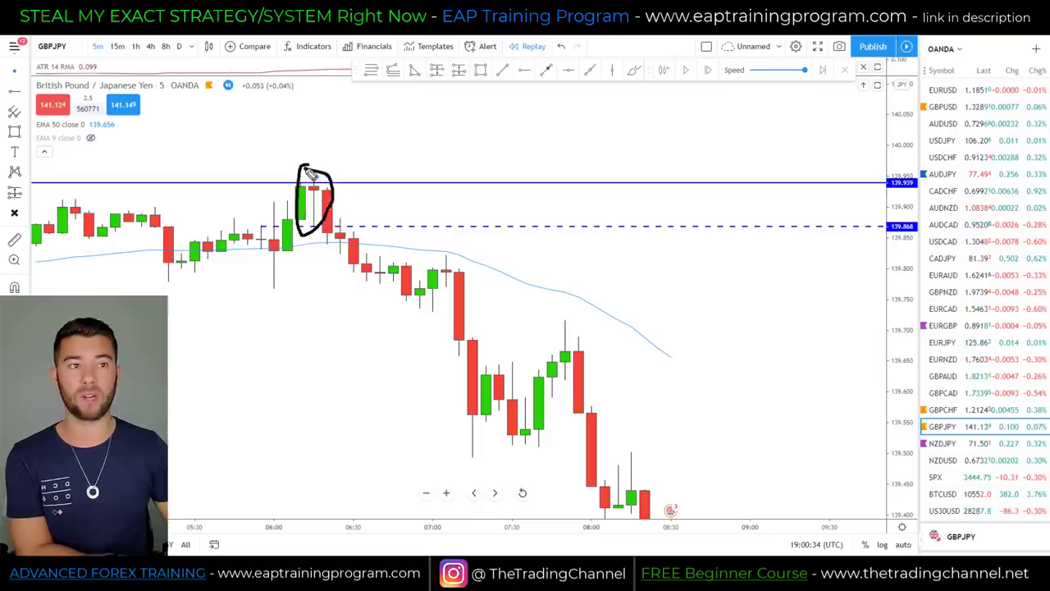
key(ctrl+z)
- Sketch the drop from 07:05 and the pullback to 07:50, and mark the 07:50 candle's high and low and the 07:55 candle's close
key(alt+r)
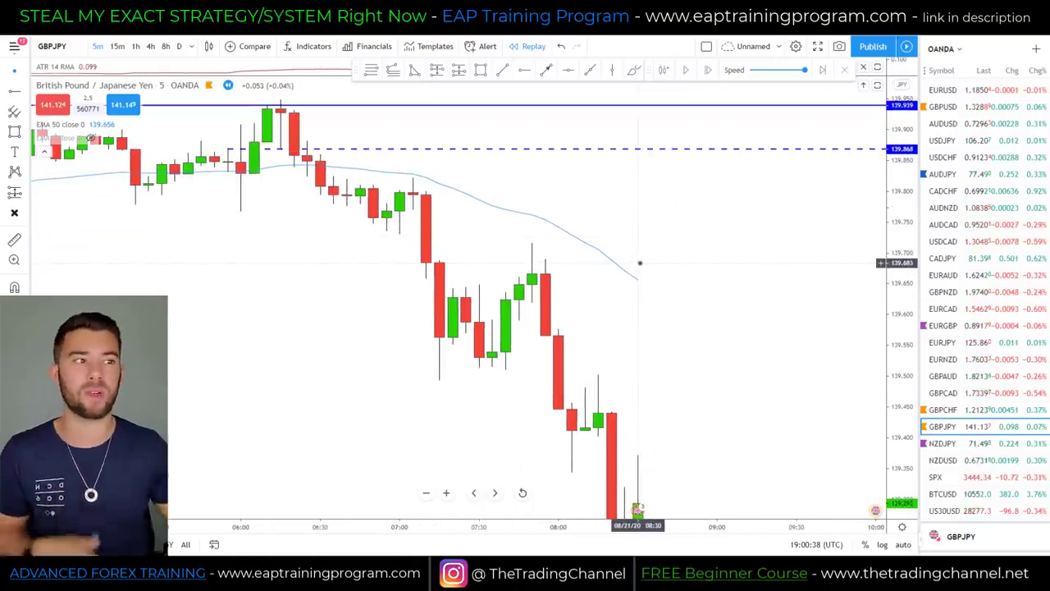
scroll(639, 262, up, 2)
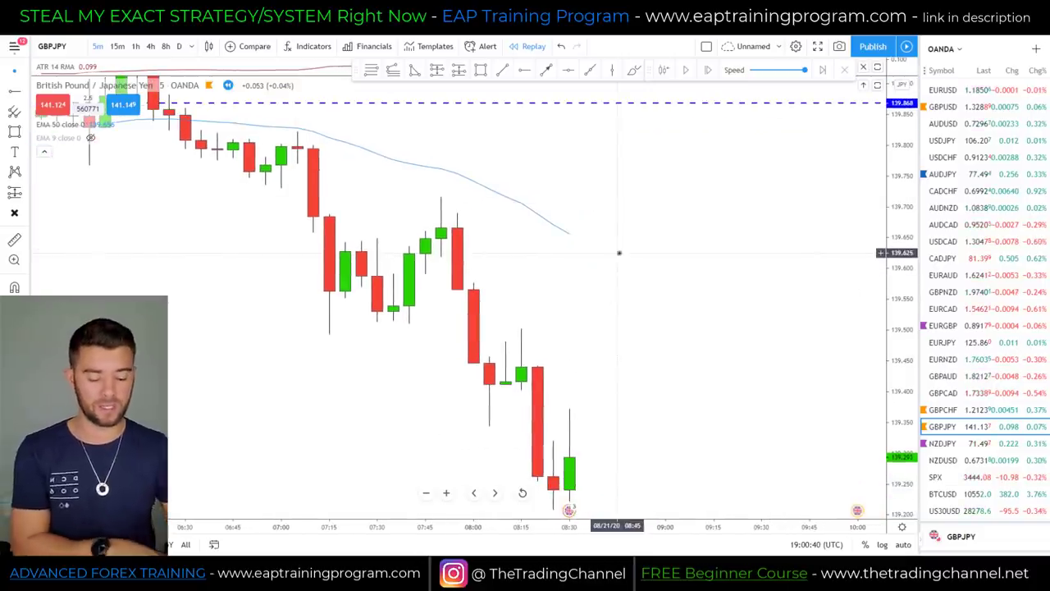
mouse_move(293, 129)
mouse_down()
mouse_move(336, 333)
mouse_move(375, 309)
mouse_move(435, 223)
mouse_up()
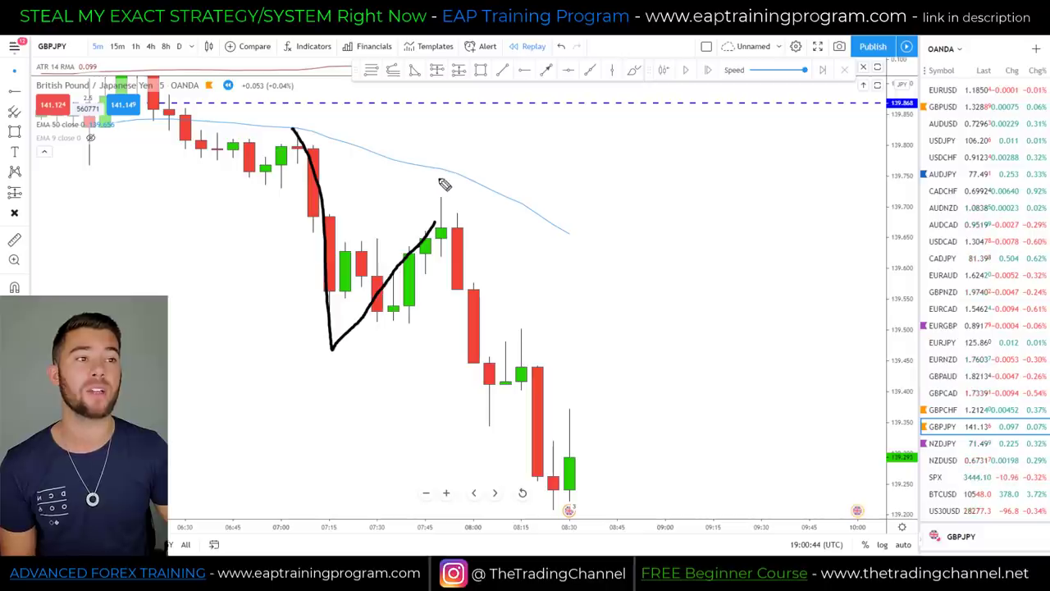
drag(439, 177, 441, 188)
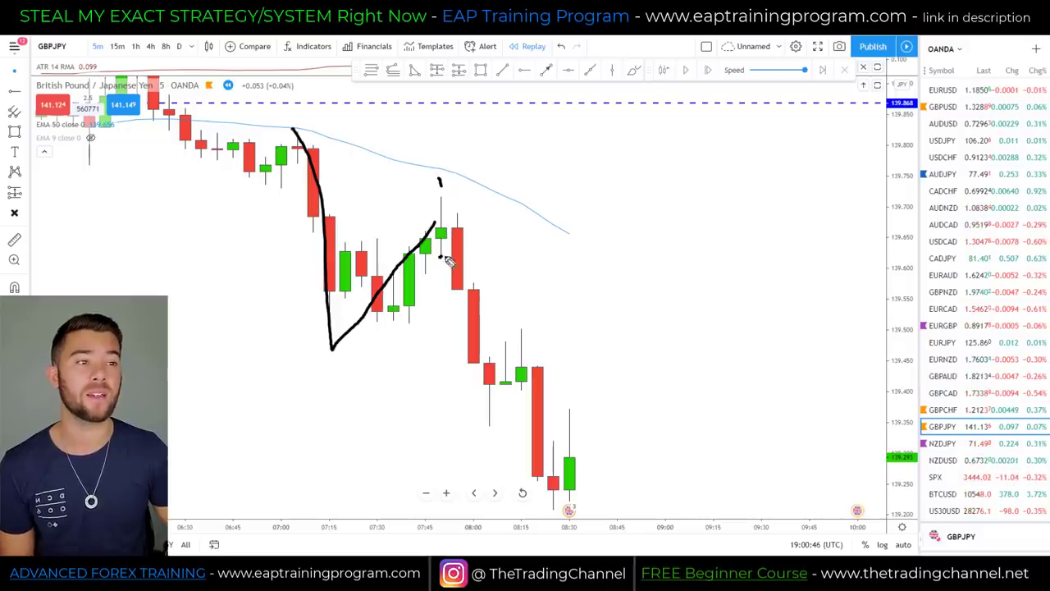
drag(441, 256, 476, 260)
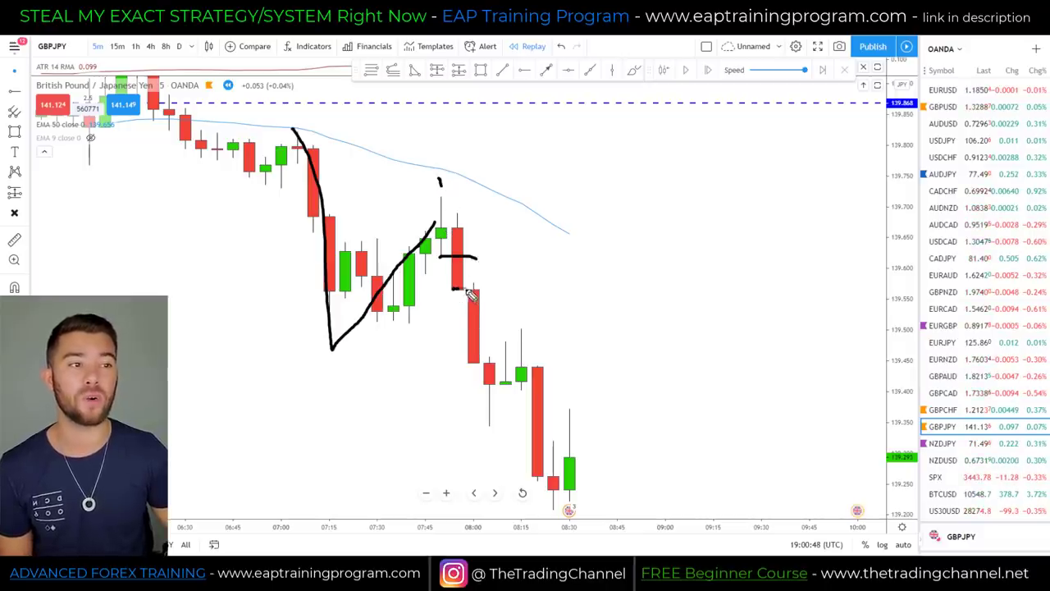
drag(429, 272, 435, 280)
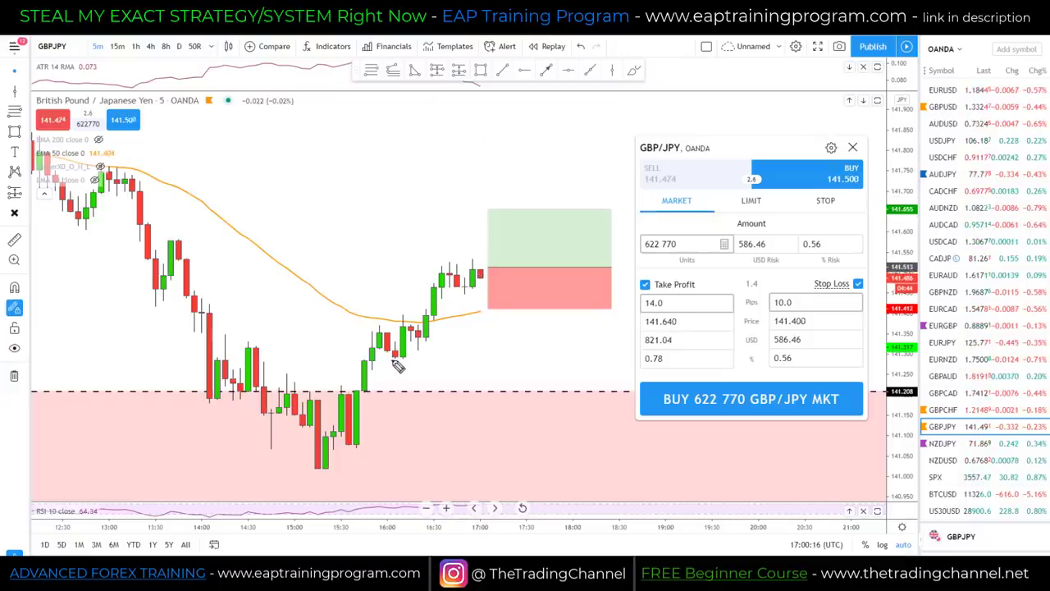
- Sketch the rise and small pullback above the EMA on the live GBPJPY chart, circle the latest candles, and undo the strokes
mouse_move(393, 359)
mouse_down()
mouse_move(448, 272)
mouse_move(472, 299)
mouse_move(484, 283)
mouse_move(474, 264)
mouse_move(478, 278)
mouse_up()
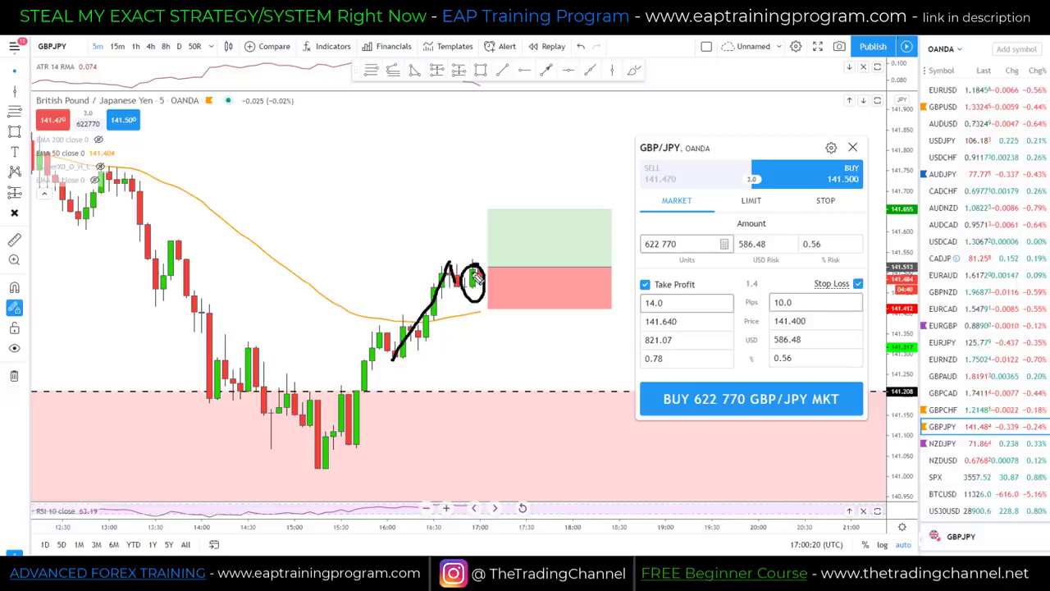
key(ctrl+z)
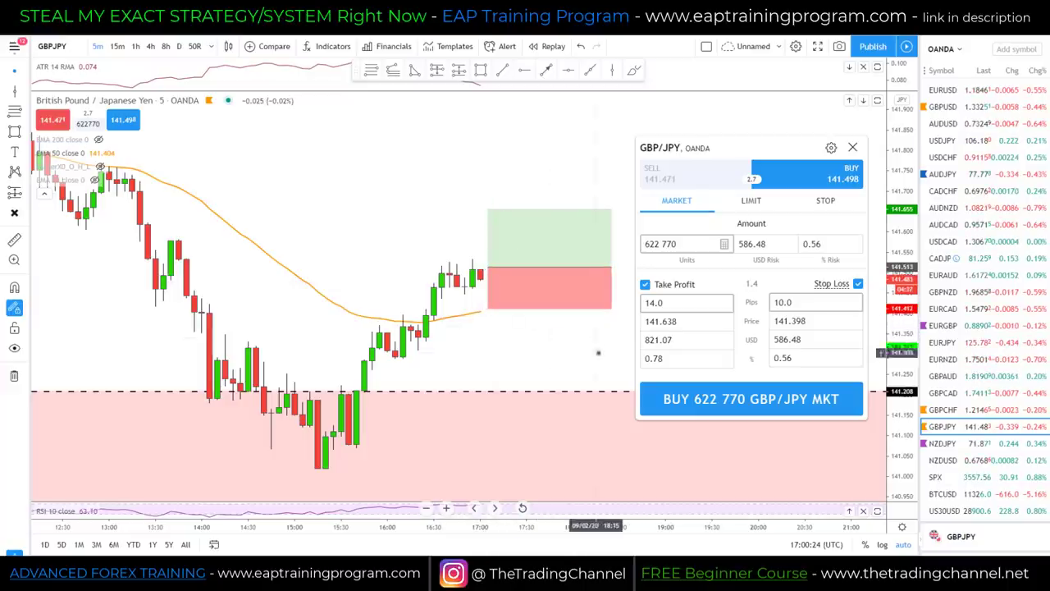
- Set the GBP/JPY order's risk to 0.5% and place the market buy order
click(813, 243)
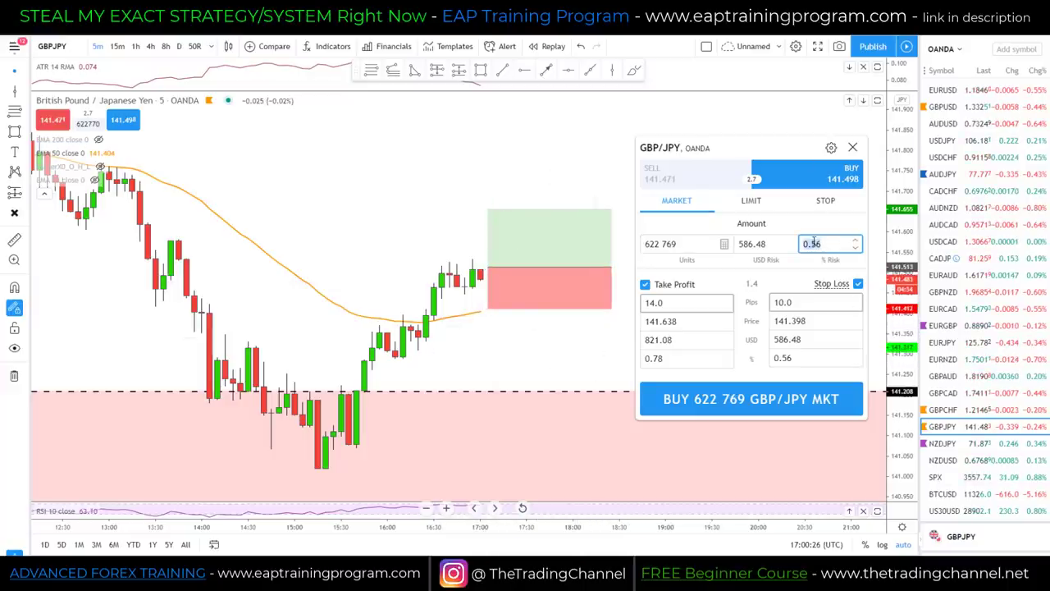
key(BackSpace)
key(BackSpace)
text(5)
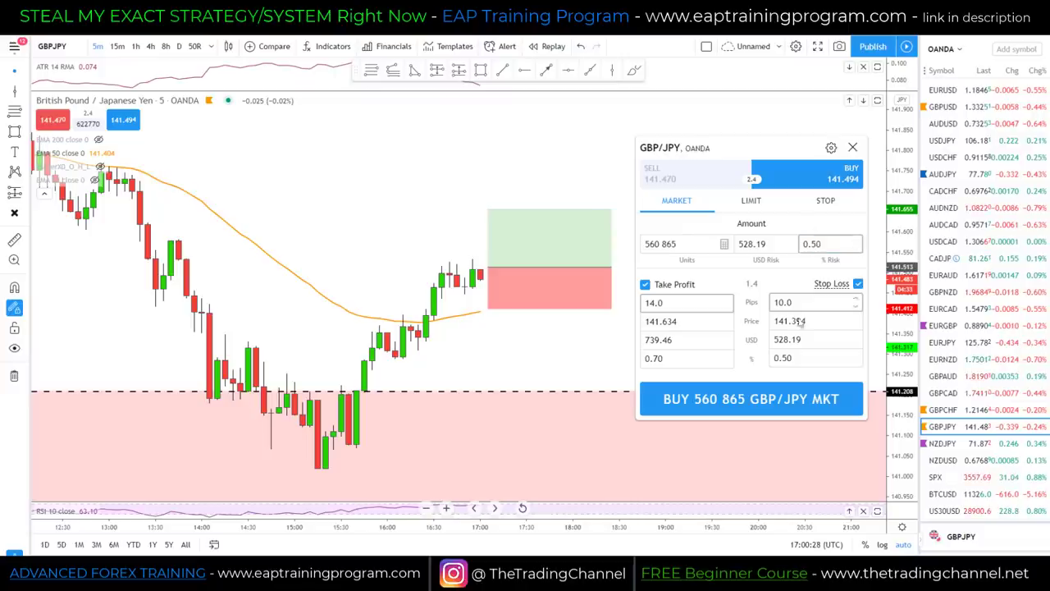
click(744, 400)
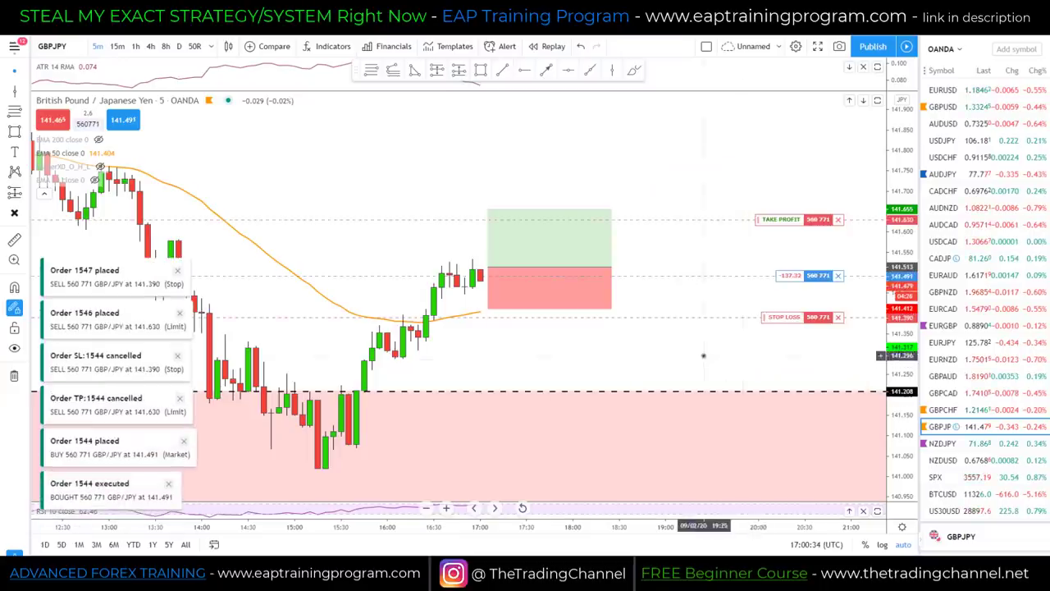
- Align the open GBPJPY trade's stop loss and take profit with the lower and upper edges of the long position box
drag(762, 318, 763, 309)
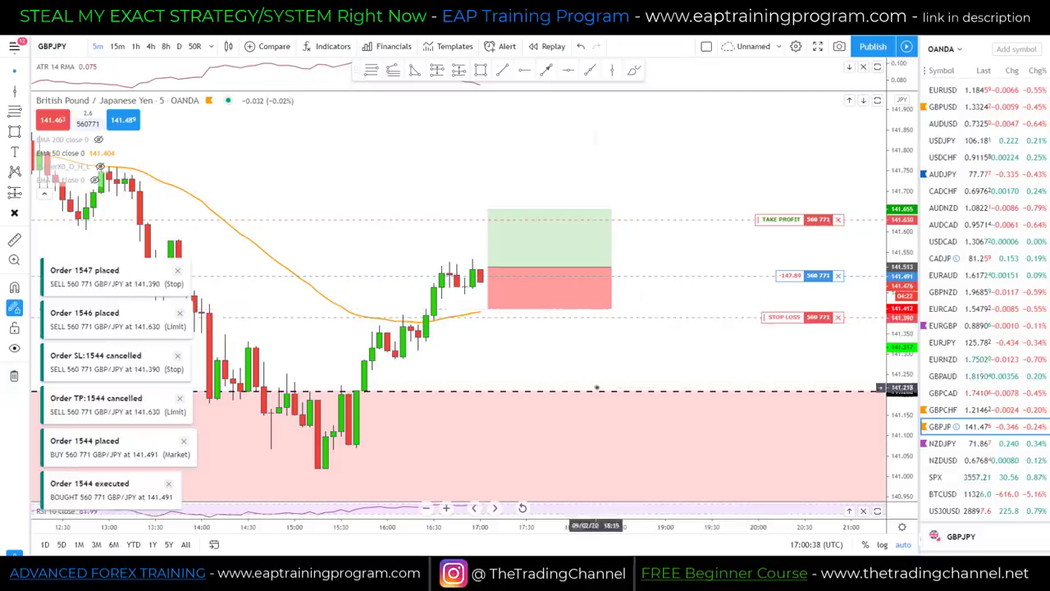
drag(780, 229, 763, 210)
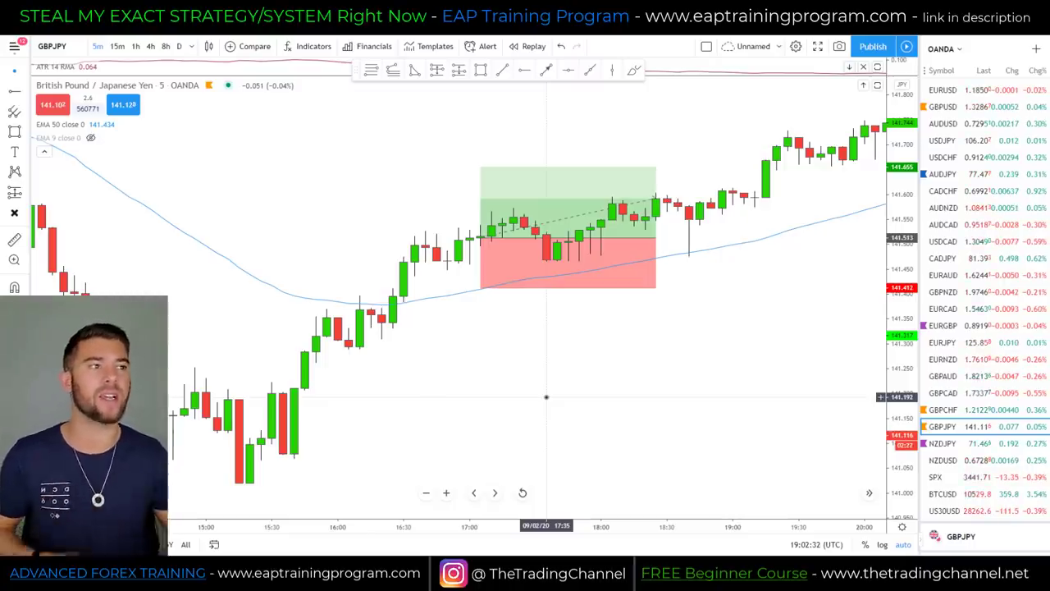
- Sketch the rise from about 18:50 to 19:20 and a line along the long position's 141.655 target, and clear the strokes
drag(712, 215, 778, 135)
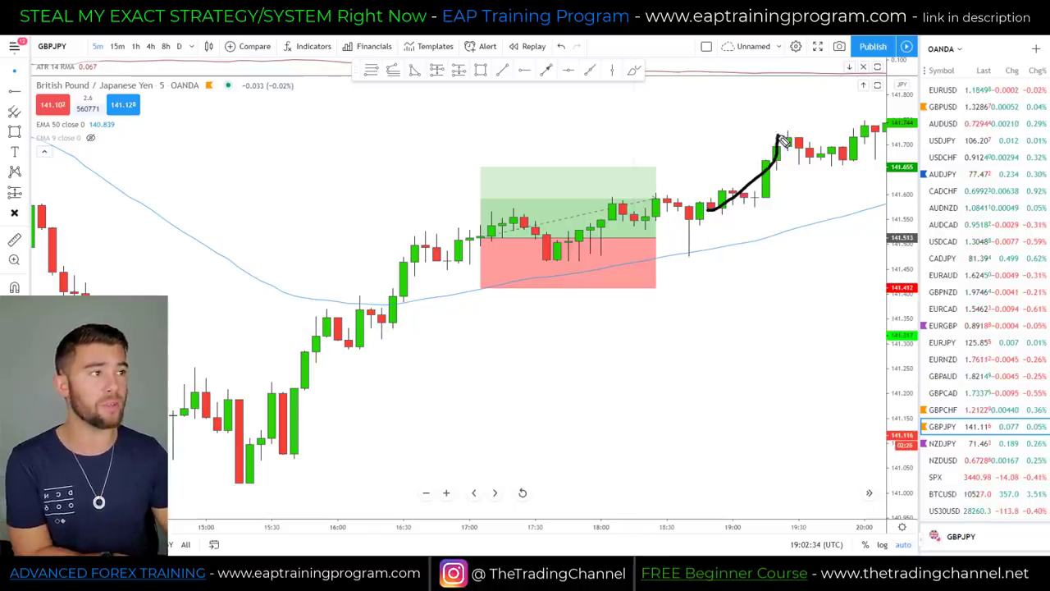
drag(640, 167, 824, 170)
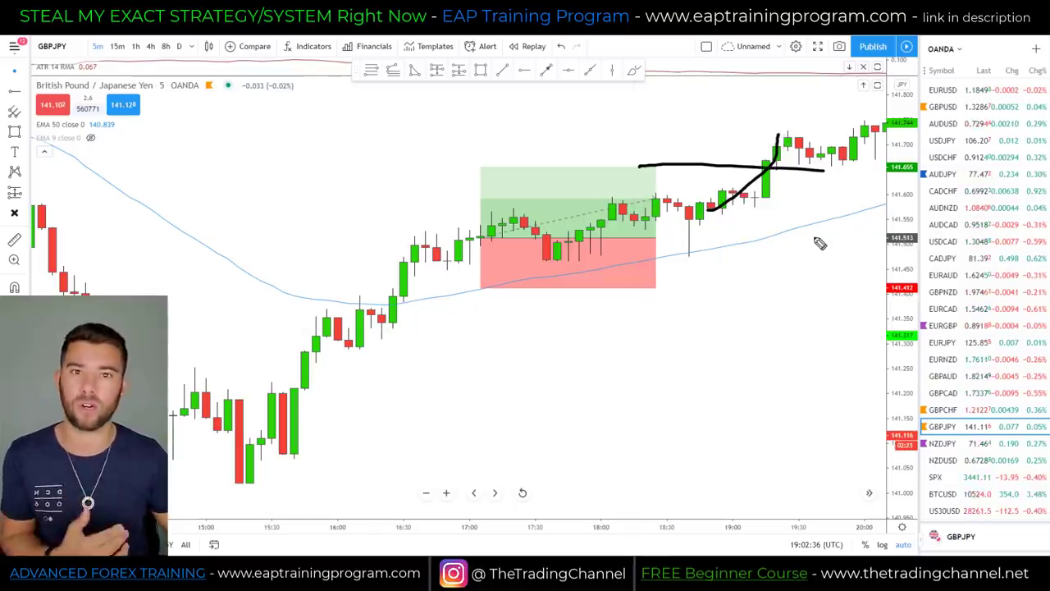
key(Escape)
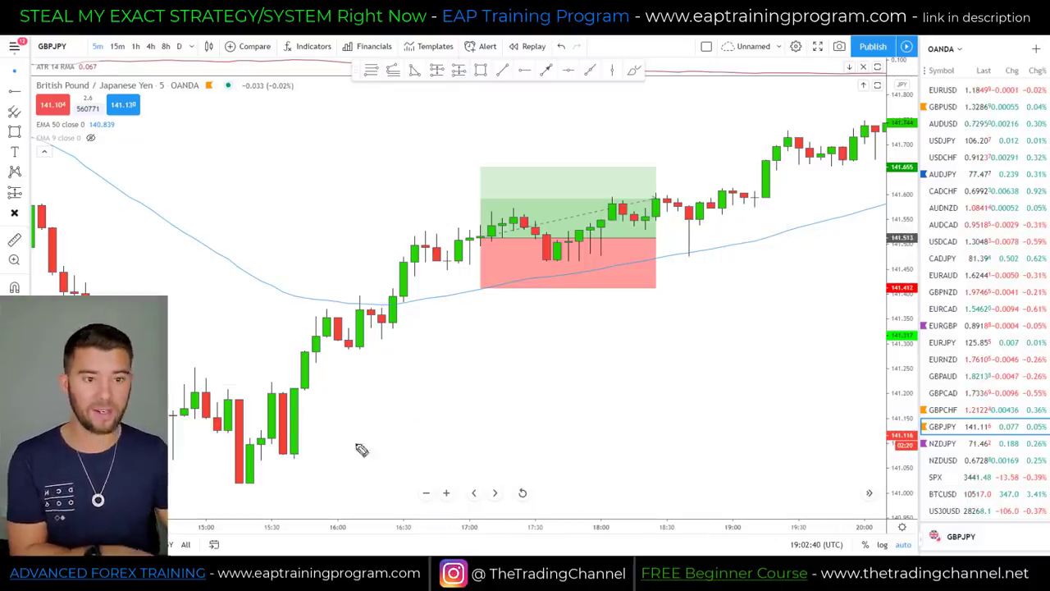
- Sketch the rise from the 15:15 low to the 16:40 high, add an arrow above 15:55, circle the pullback before entry, and clear the strokes
drag(238, 483, 423, 227)
mouse_move(328, 256)
mouse_down()
mouse_move(324, 293)
mouse_move(338, 284)
mouse_up()
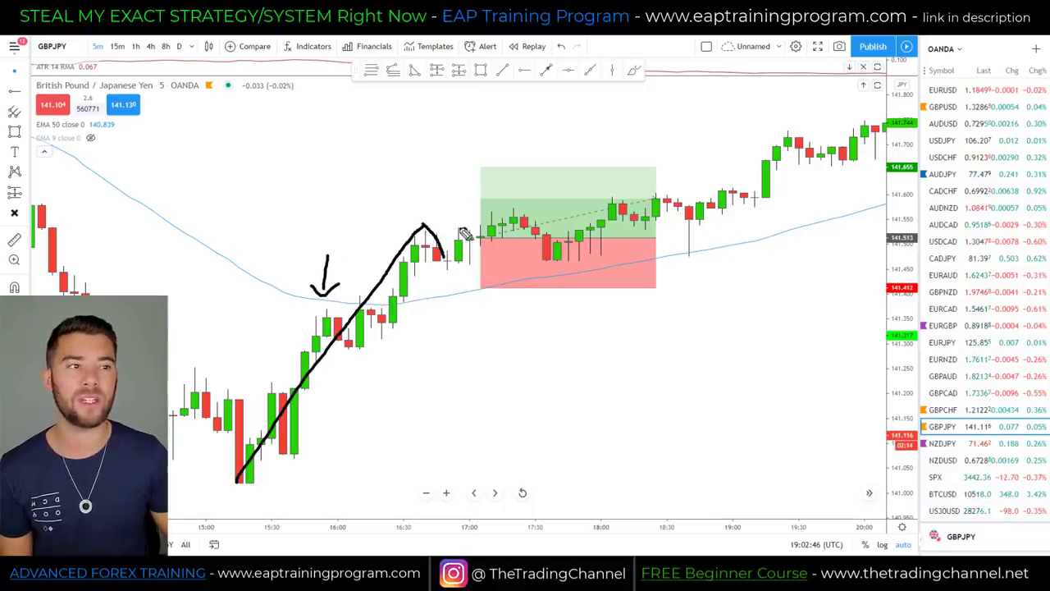
mouse_move(469, 230)
mouse_down()
mouse_move(452, 274)
mouse_move(476, 236)
mouse_up()
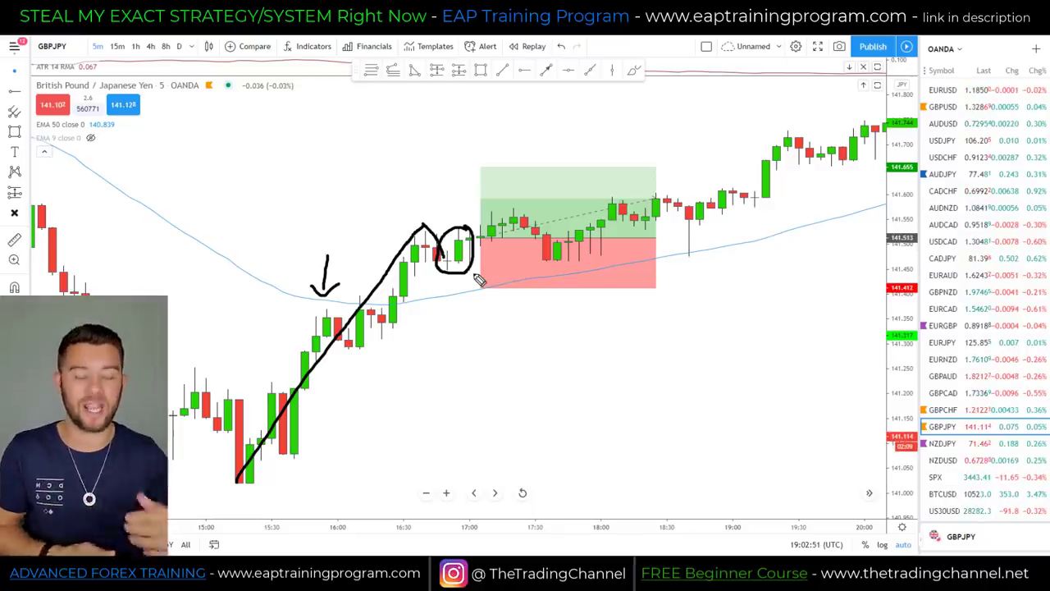
key(e)
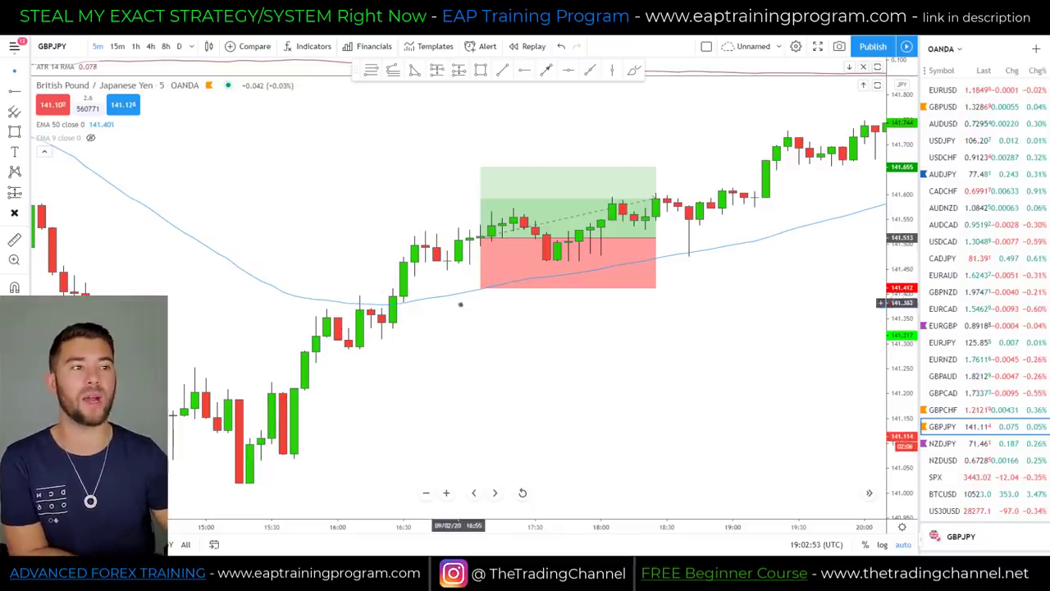
- Sketch the rise leading up to the 16:55 candle just before the long position's entry
scroll(369, 336, up, 3)
drag(321, 359, 389, 366)
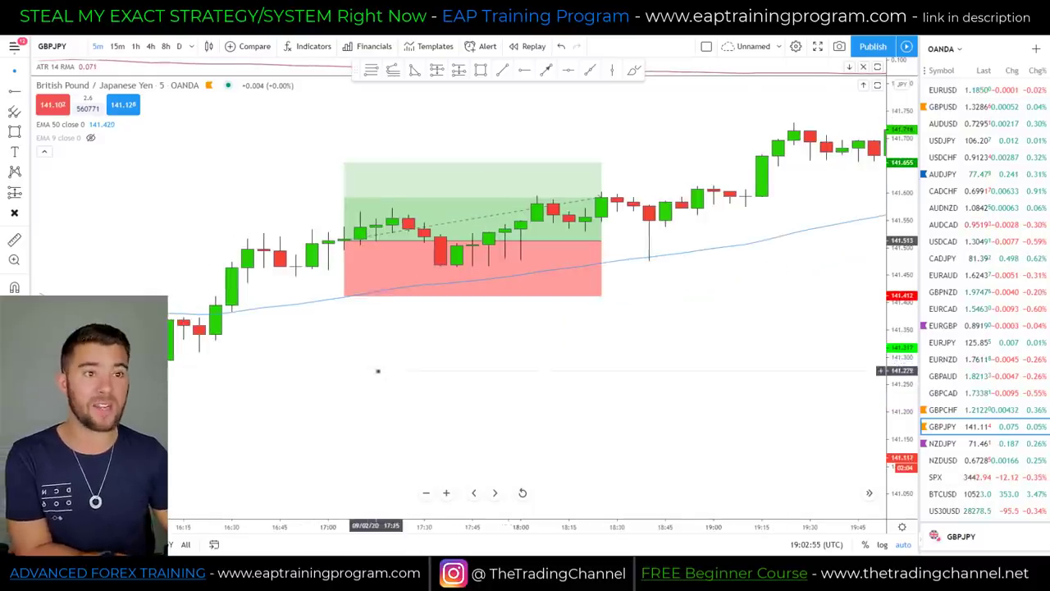
drag(319, 373, 574, 361)
key(e)
scroll(574, 361, up, 2)
drag(892, 468, 476, 399)
mouse_move(170, 392)
mouse_down()
mouse_move(257, 265)
mouse_move(292, 284)
mouse_move(328, 269)
mouse_move(330, 249)
mouse_up()
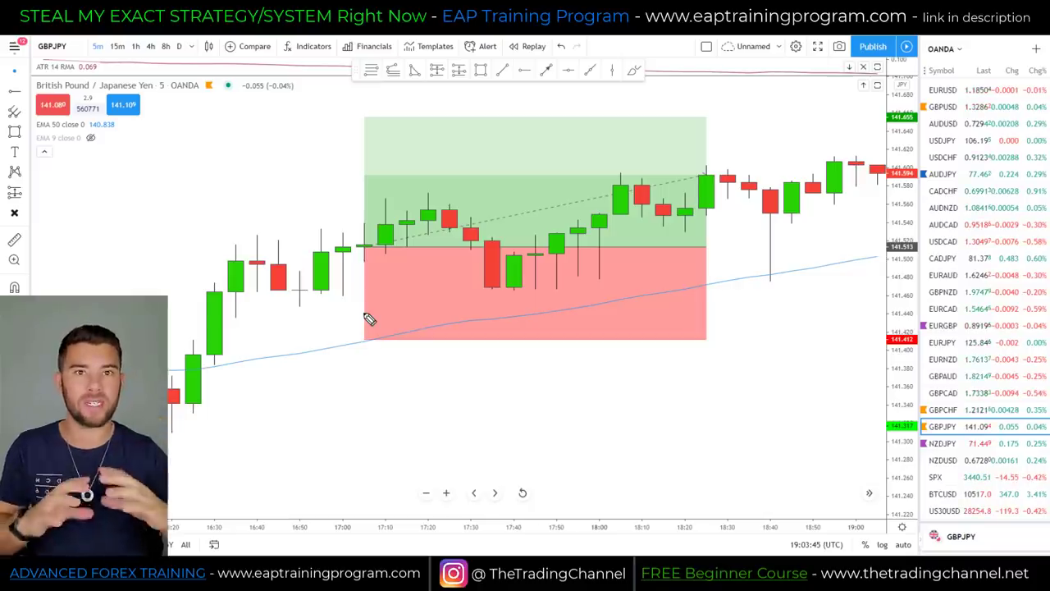
- Sketch the rise from the 15:15 low through the EMA to about 16:30 with a small pullback, and delete the stroke
scroll(368, 318, down, 2)
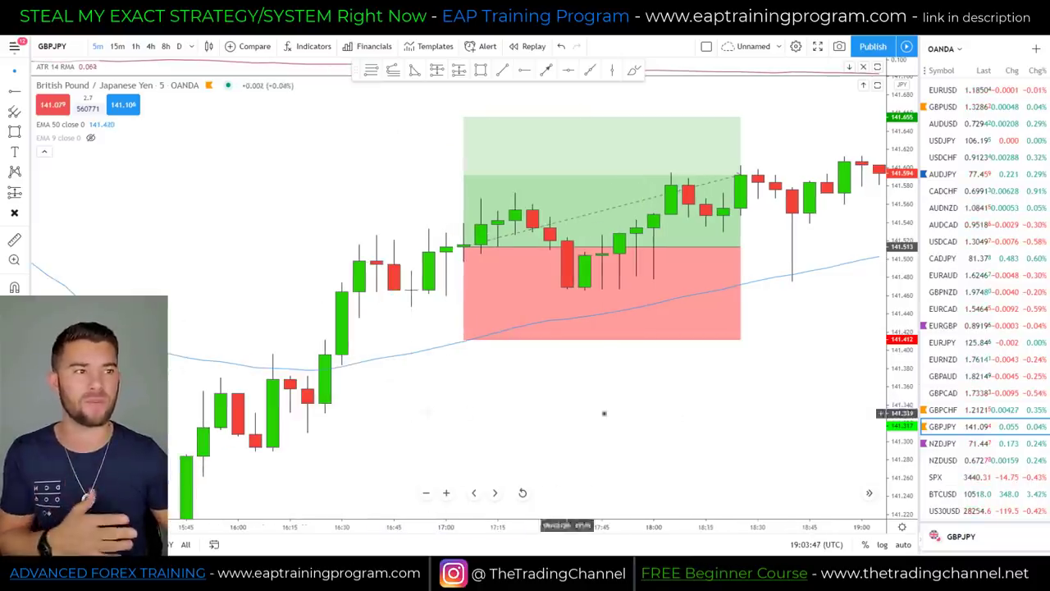
scroll(895, 482, up, 1)
scroll(895, 483, down, 1)
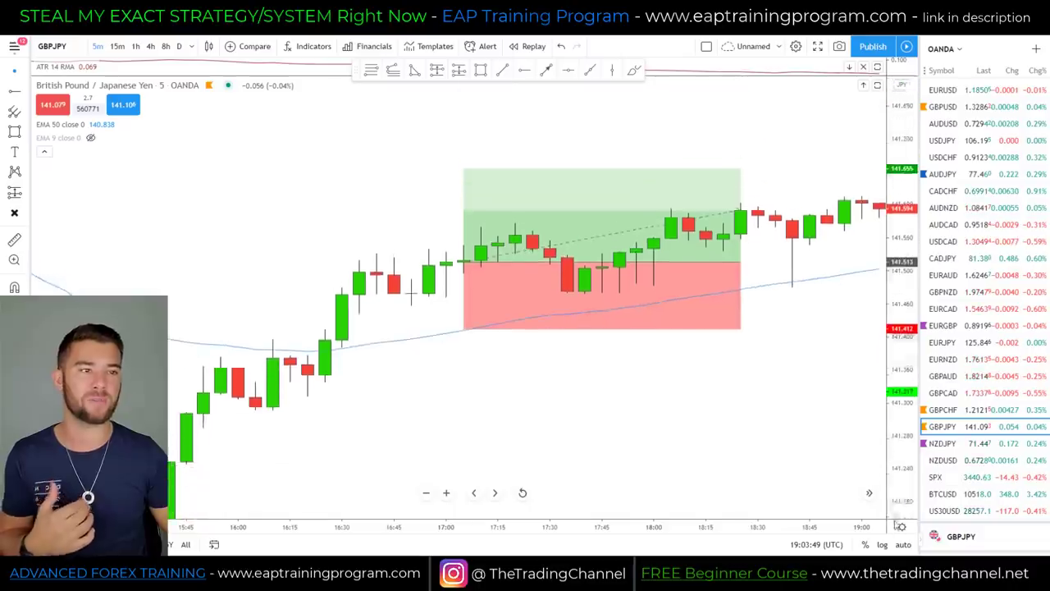
scroll(710, 432, down, 2)
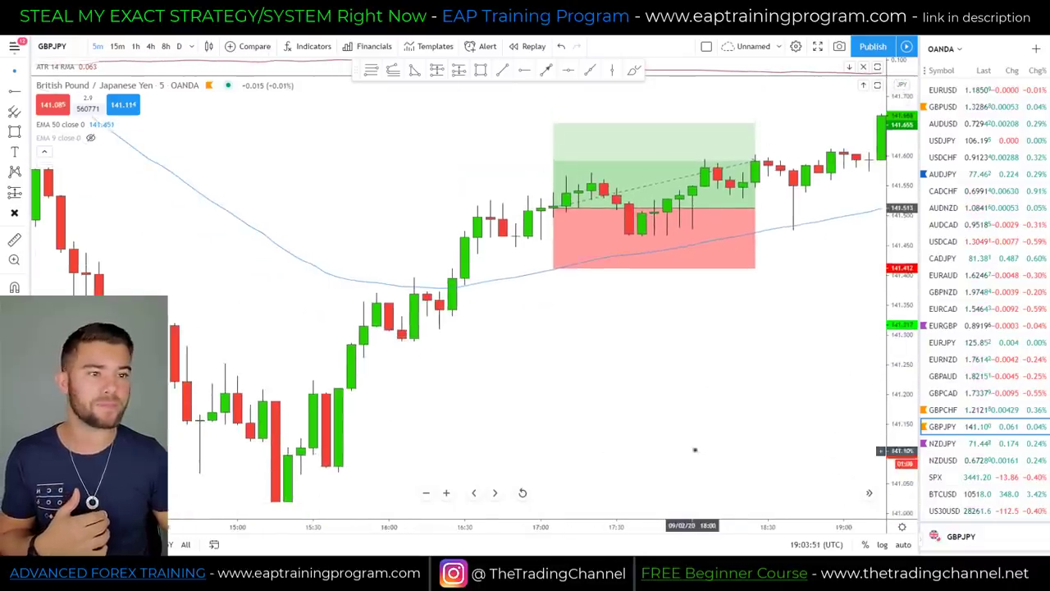
scroll(694, 443, left, 2)
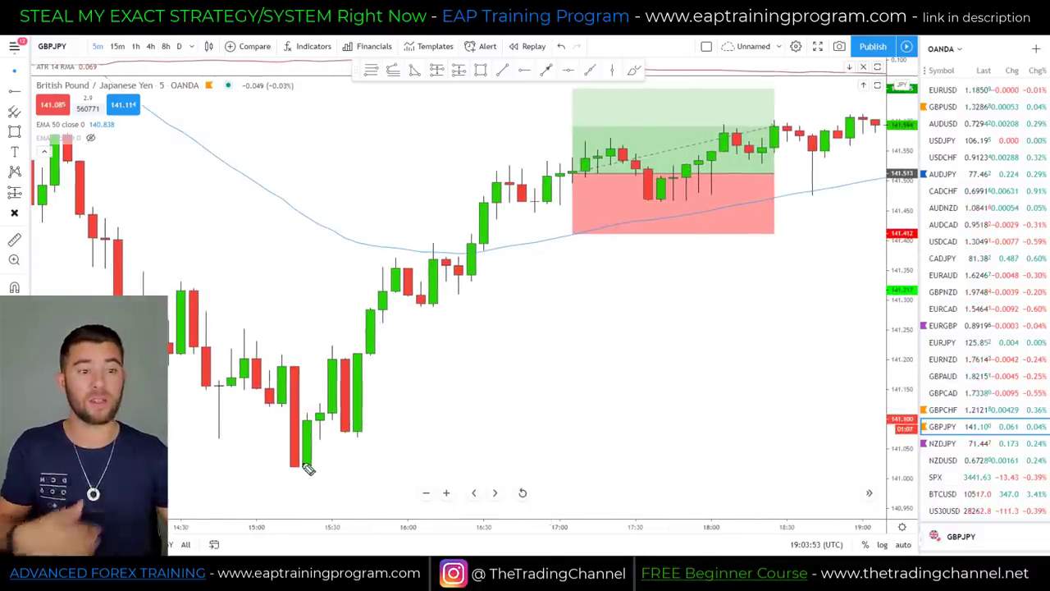
mouse_move(300, 465)
mouse_down()
mouse_move(482, 230)
mouse_move(490, 256)
mouse_up()
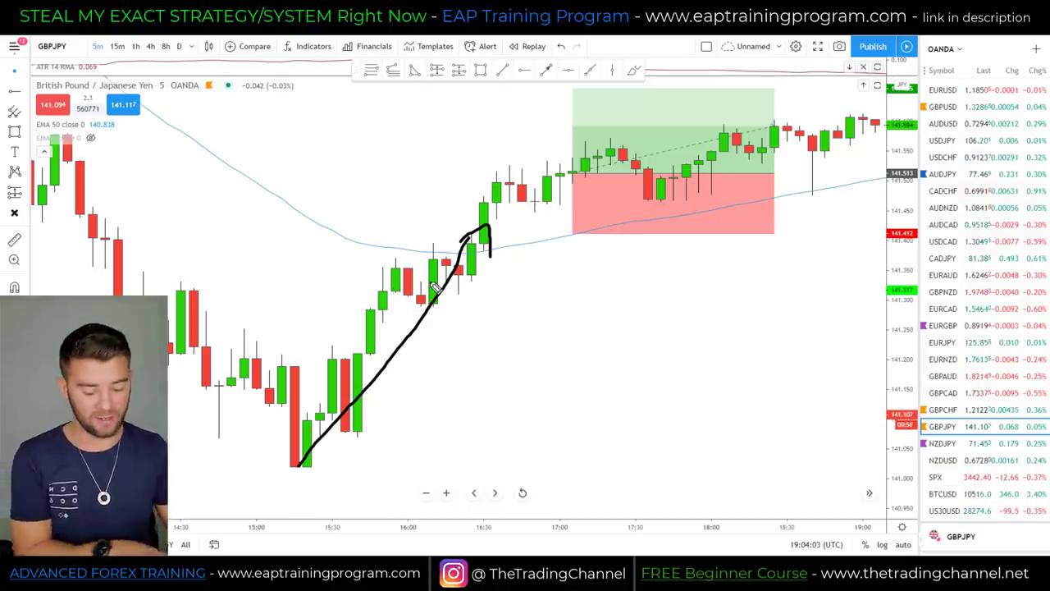
key(Delete)
- Sketch the rise to the 16:40 candle, number the 16:40 and 16:45 candles 1 and 2, and mark the pullback and the 16:55 close
drag(434, 352, 353, 402)
mouse_move(168, 455)
mouse_down()
mouse_move(307, 308)
mouse_move(407, 162)
mouse_up()
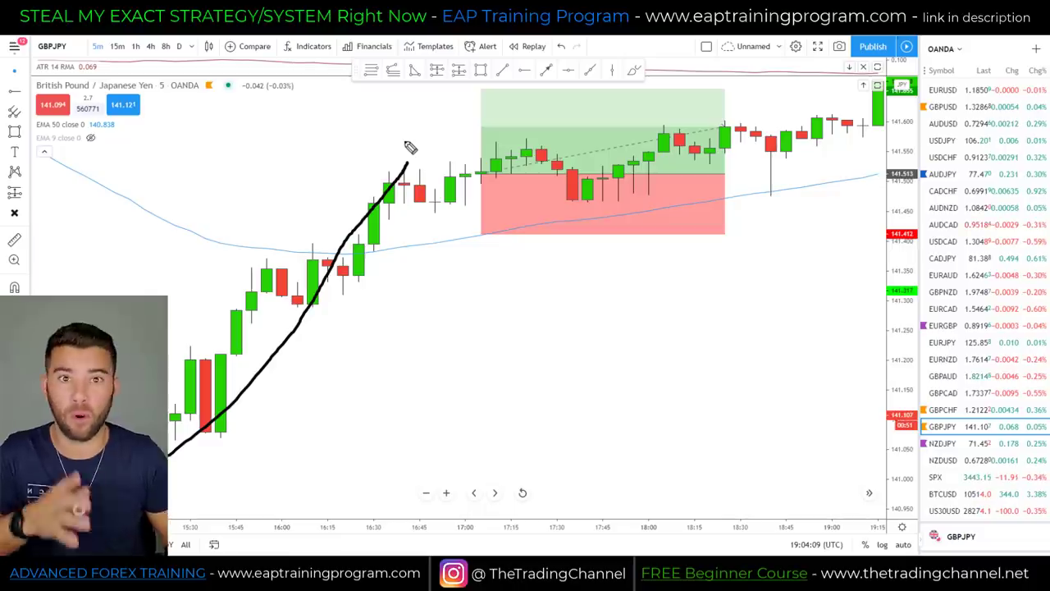
drag(412, 156, 430, 170)
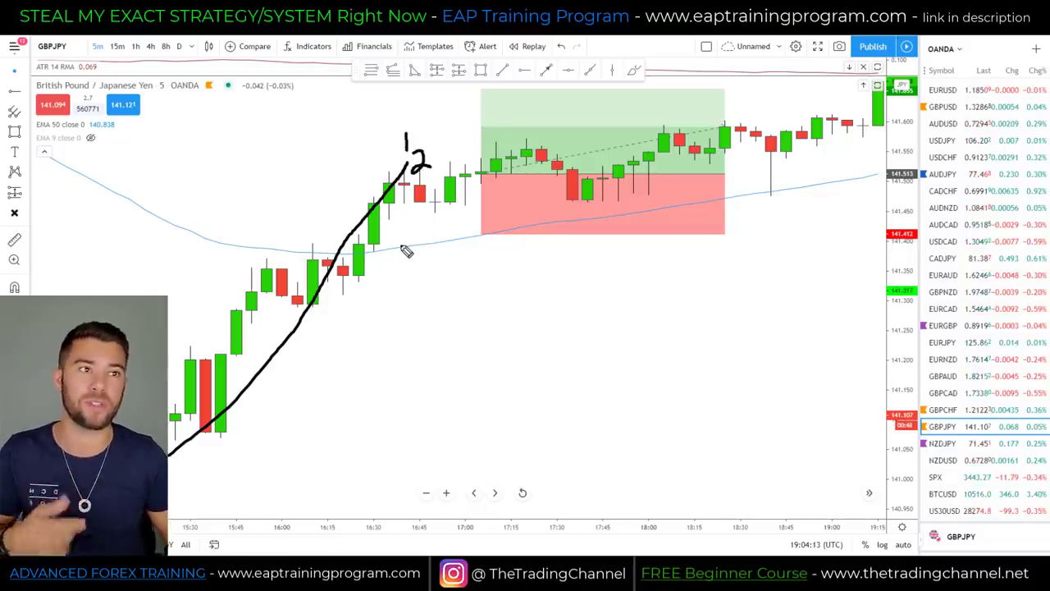
mouse_move(414, 168)
mouse_down()
mouse_move(429, 192)
mouse_move(469, 175)
mouse_up()
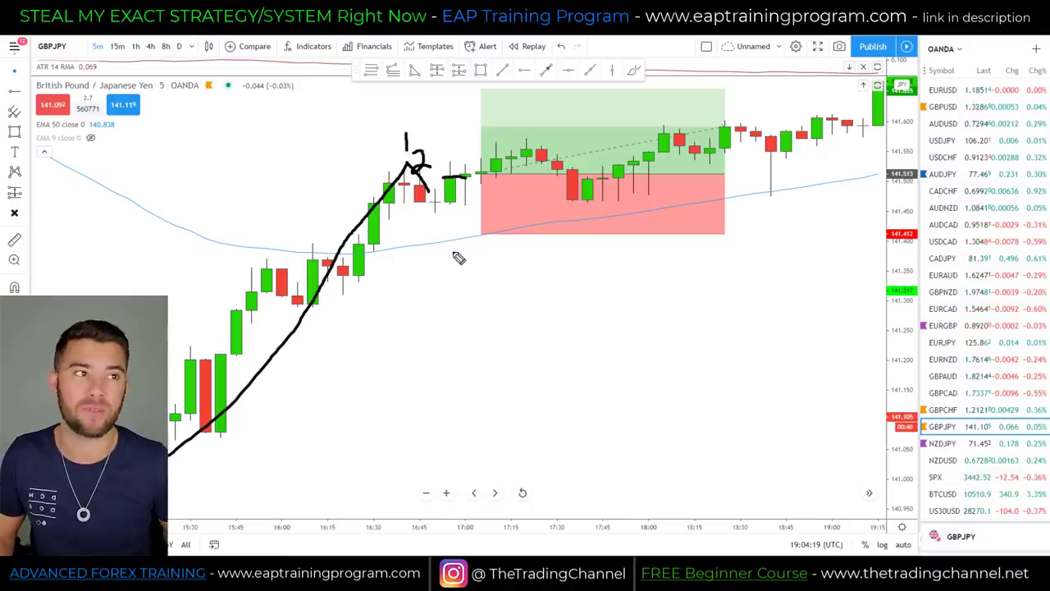
drag(443, 120, 450, 154)
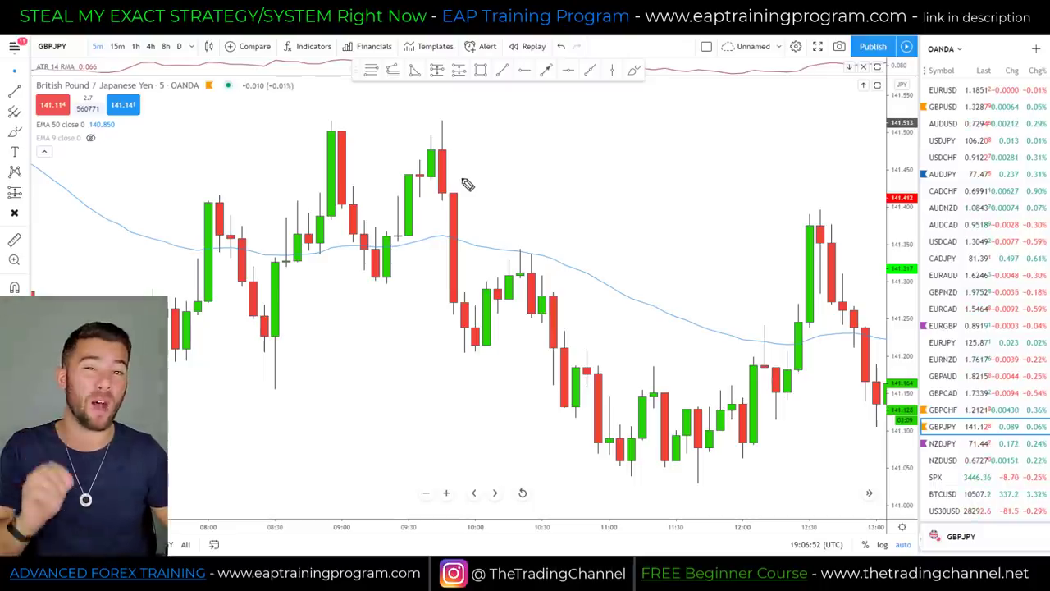
- On the 09/03 chart, sketch the drop from the 09:45 high and the pullback to 10:20, mark that candle, and undo the strokes
mouse_move(444, 117)
mouse_down()
mouse_move(473, 358)
mouse_move(522, 289)
mouse_move(552, 281)
mouse_up()
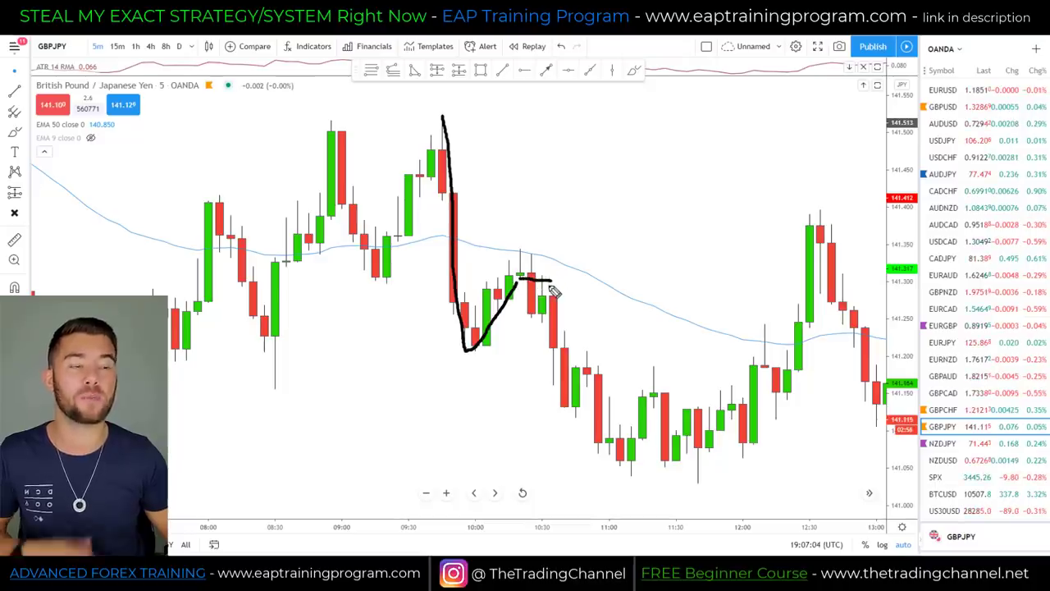
drag(517, 210, 519, 240)
key(ctrl+z)
key(ctrl+z)
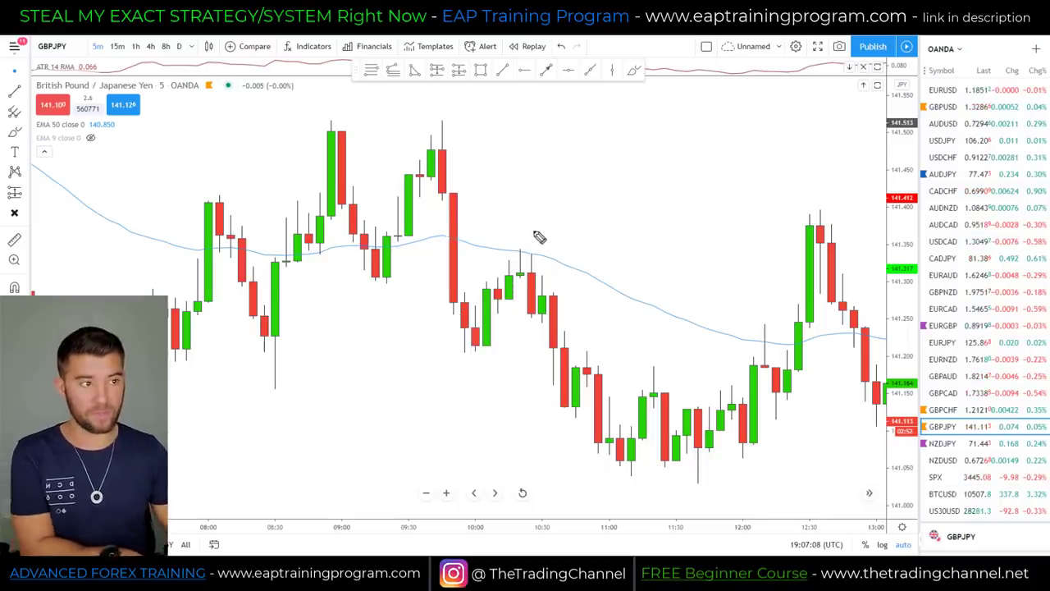
- Circle the 10:15 to 10:30 candles, resketch the drop and pullback with the 10:25 candle circled and the 10:20 body's lower edge marked, and clear the strokes
scroll(499, 253, up, 5)
scroll(758, 260, left, 10)
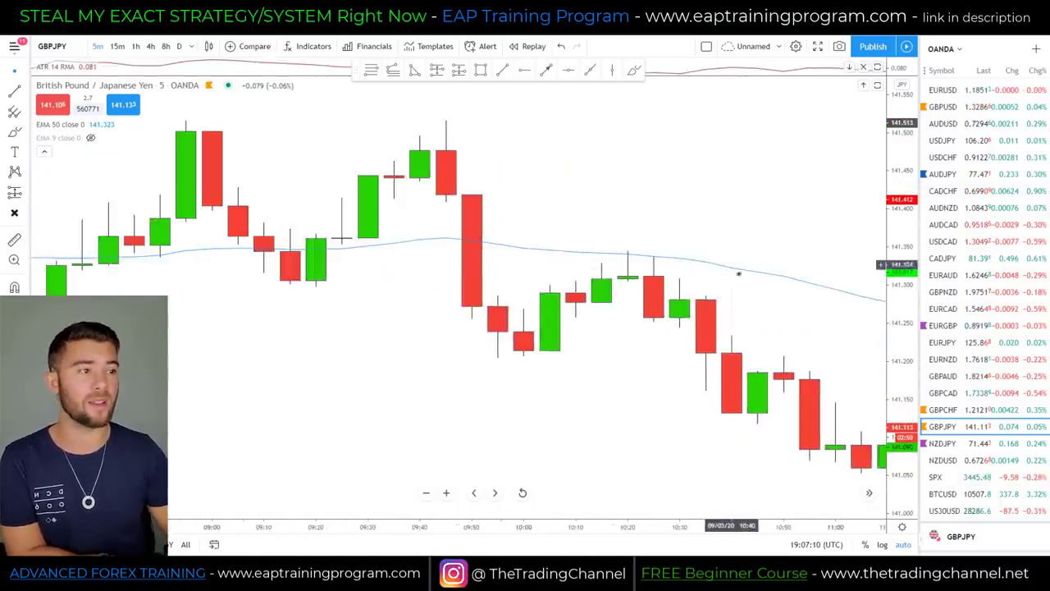
mouse_move(527, 245)
mouse_down()
mouse_move(537, 356)
mouse_move(480, 220)
mouse_up()
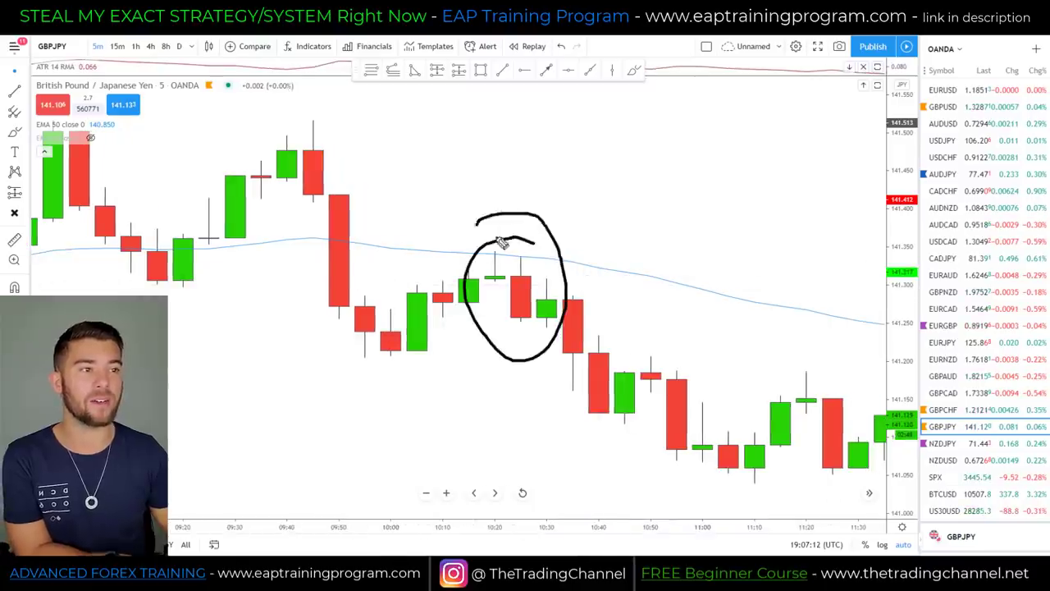
key(ctrl+z)
mouse_move(313, 125)
mouse_down()
mouse_move(392, 367)
mouse_move(490, 307)
mouse_move(548, 321)
mouse_move(517, 250)
mouse_move(556, 287)
mouse_up()
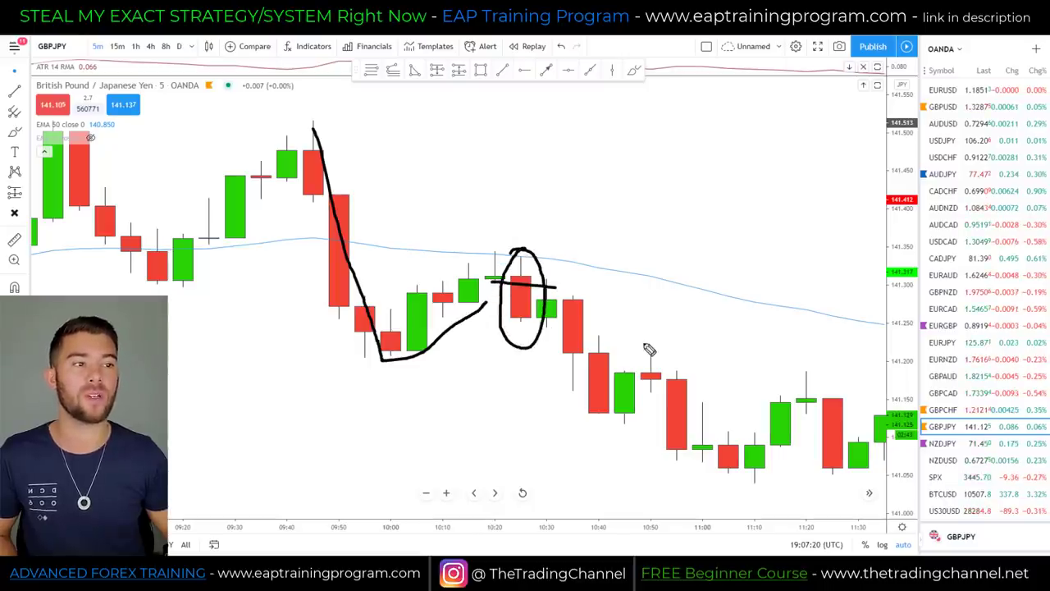
key(Escape)
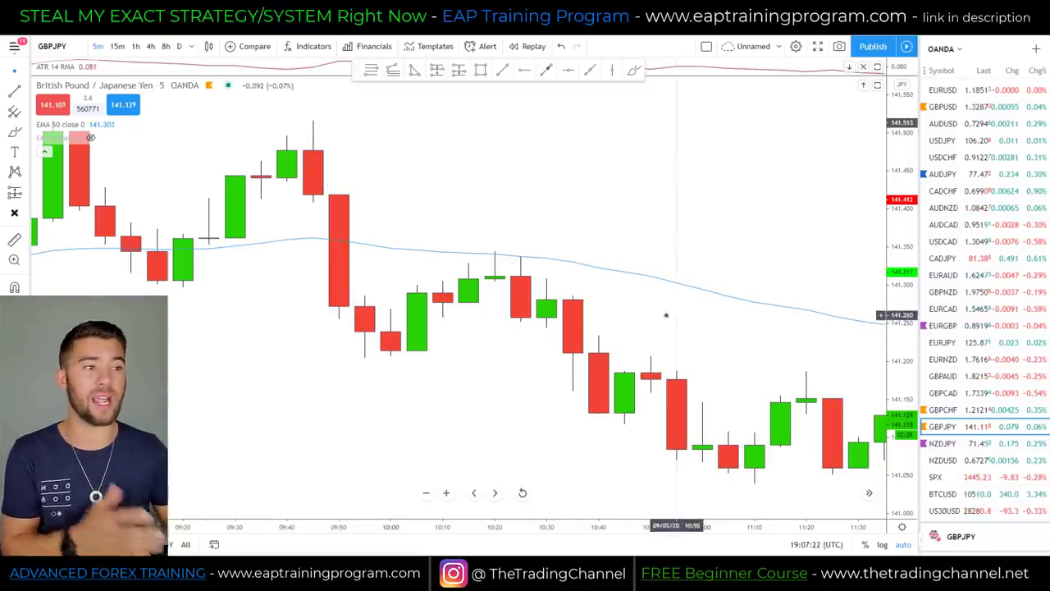
- Place a short position at the 10:30 candle with its entry at 141.257, and shorten its box to end at 11:10
scroll(666, 315, down, 2)
click(436, 70)
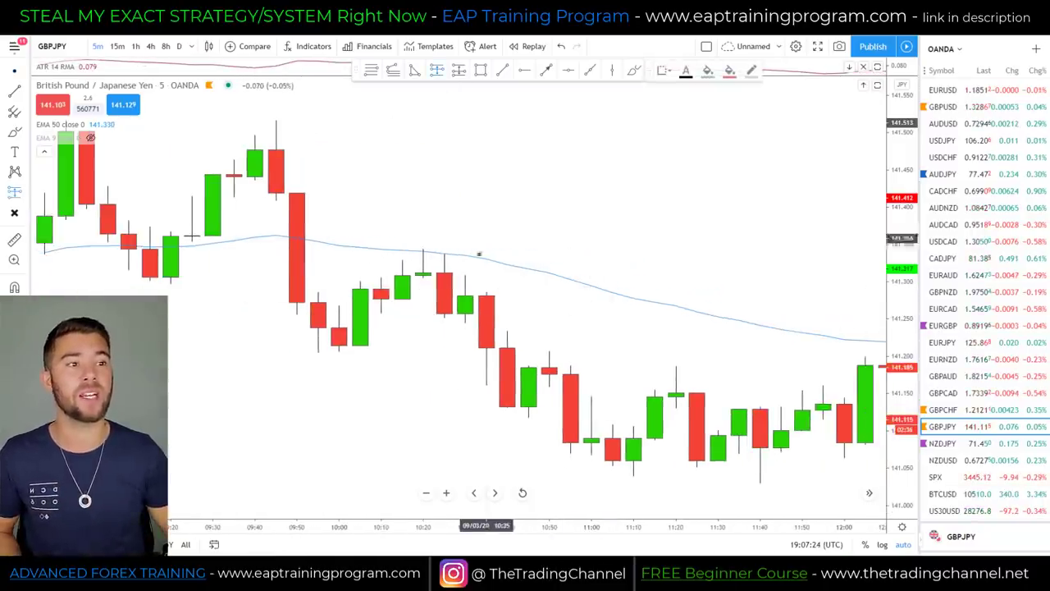
click(465, 318)
scroll(432, 350, down, 2)
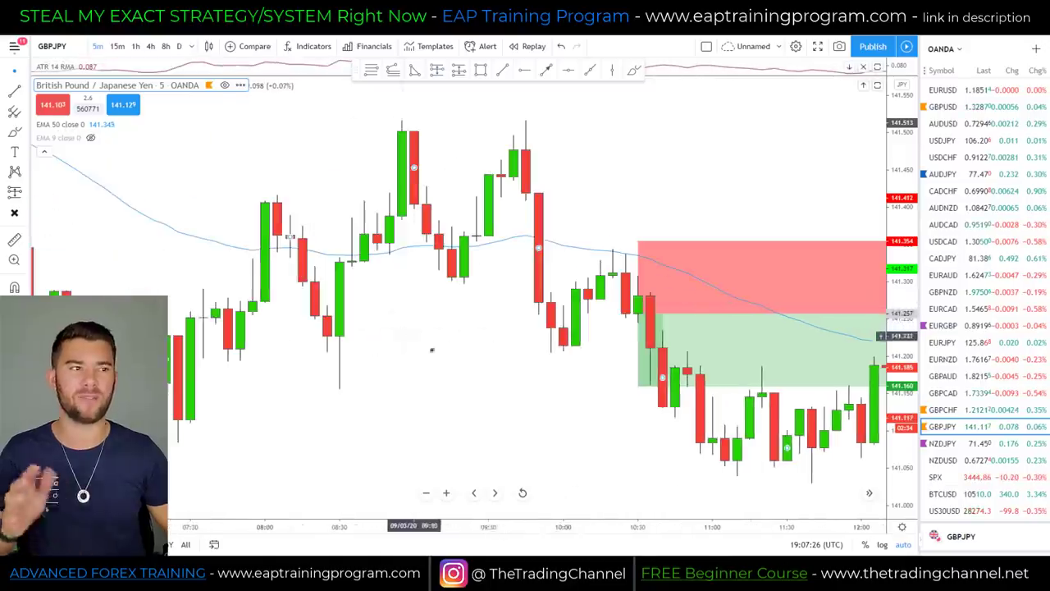
scroll(565, 415, right, 10)
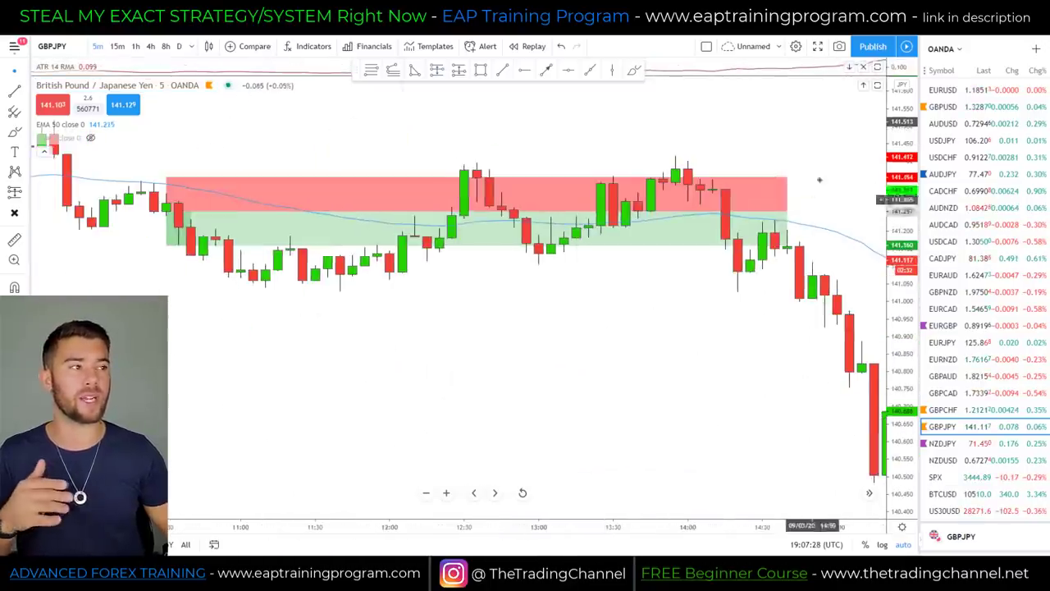
drag(787, 211, 265, 214)
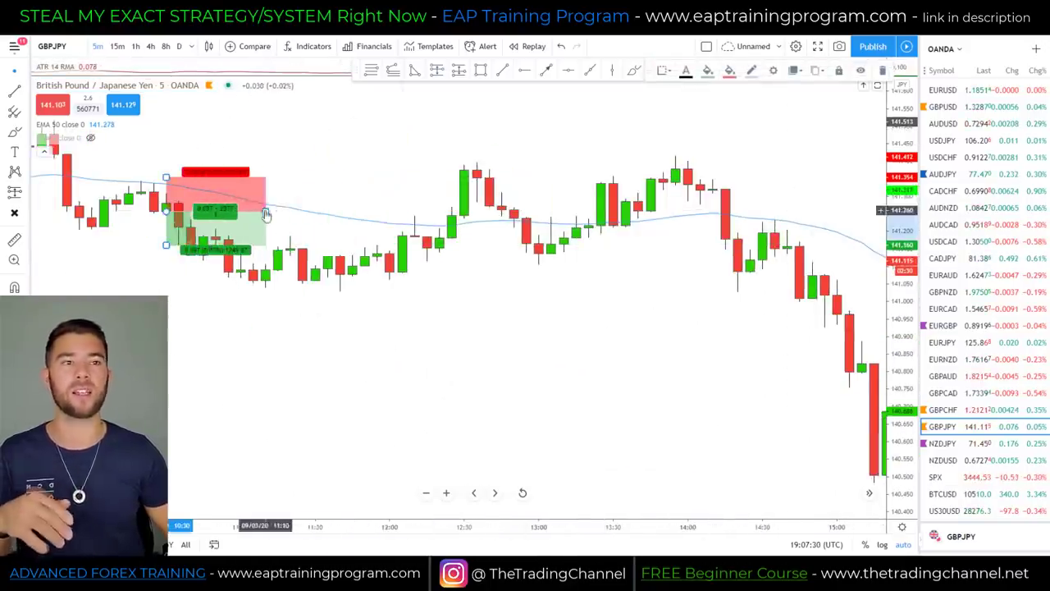
- Set the short position's stop level to 141.380 and its target level to 141.085
drag(311, 183, 452, 199)
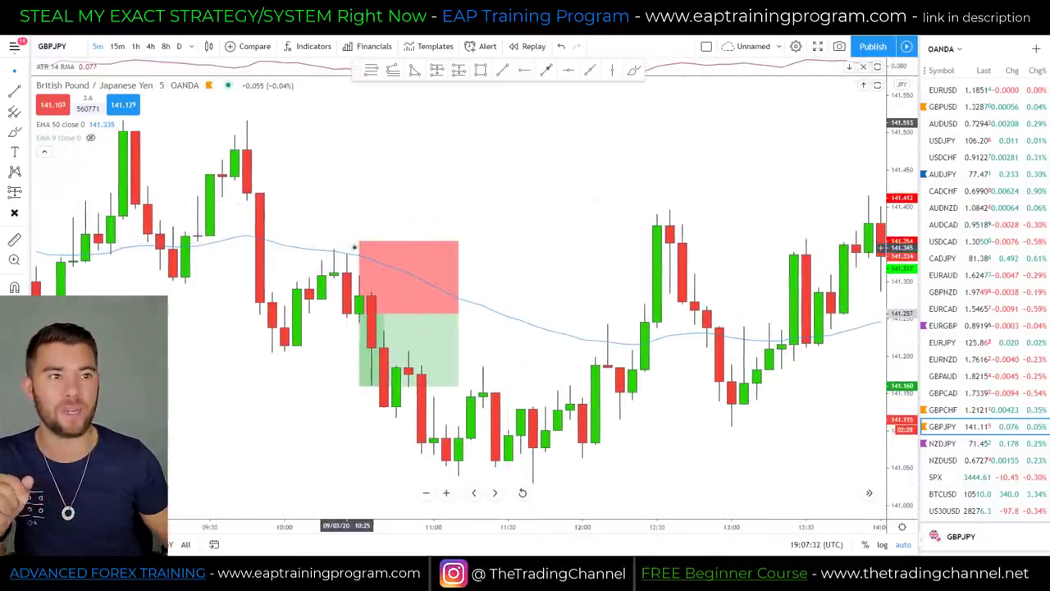
click(359, 242)
drag(359, 242, 358, 222)
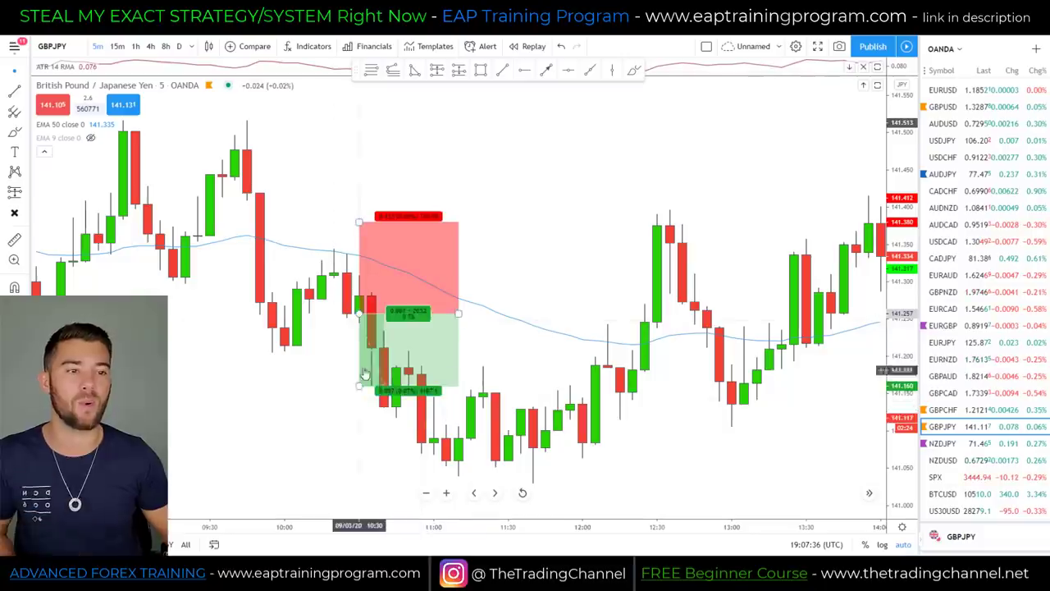
drag(359, 384, 359, 441)
drag(496, 296, 596, 292)
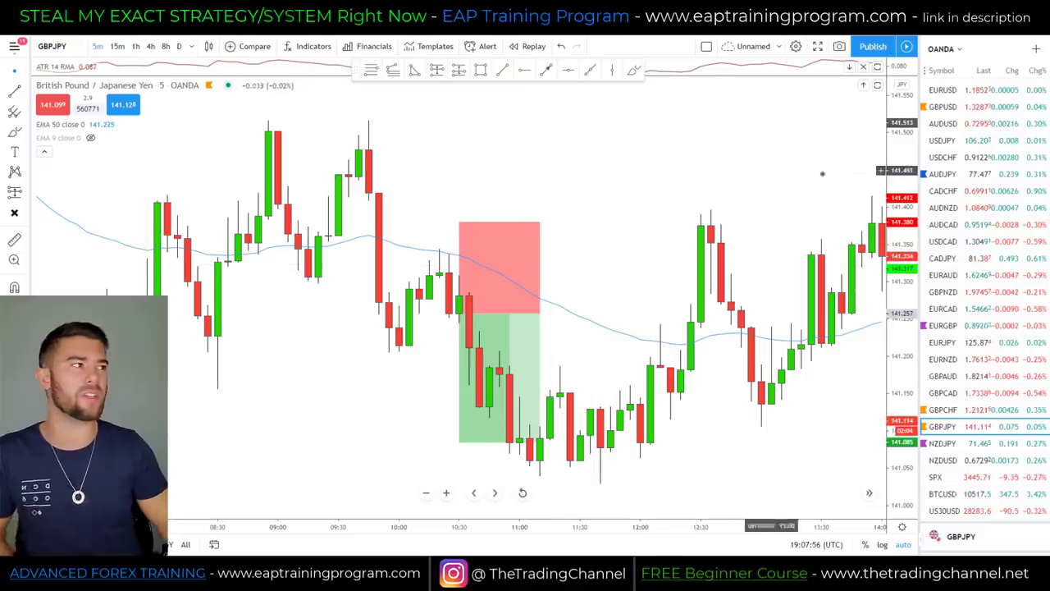
- Open the GBPUSD chart and examine the long position setup from 09/02
click(942, 107)
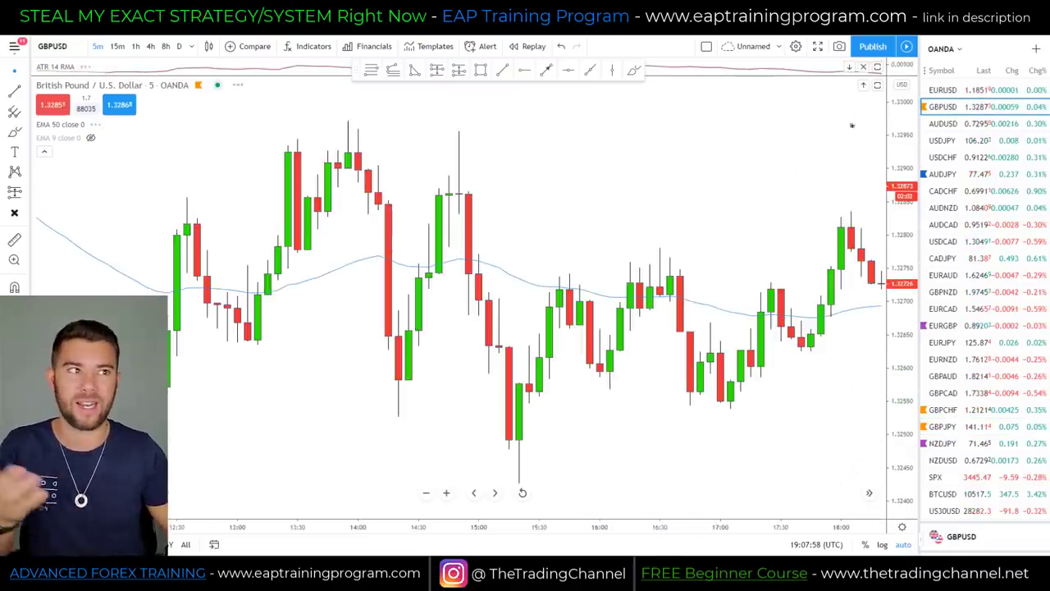
scroll(735, 185, down, 10)
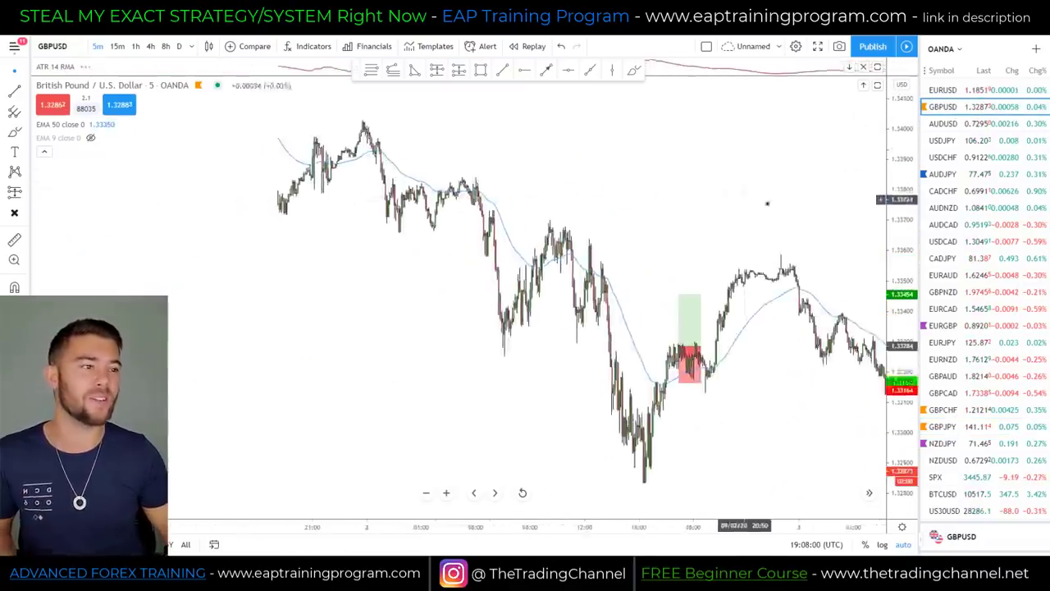
scroll(733, 190, up, 10)
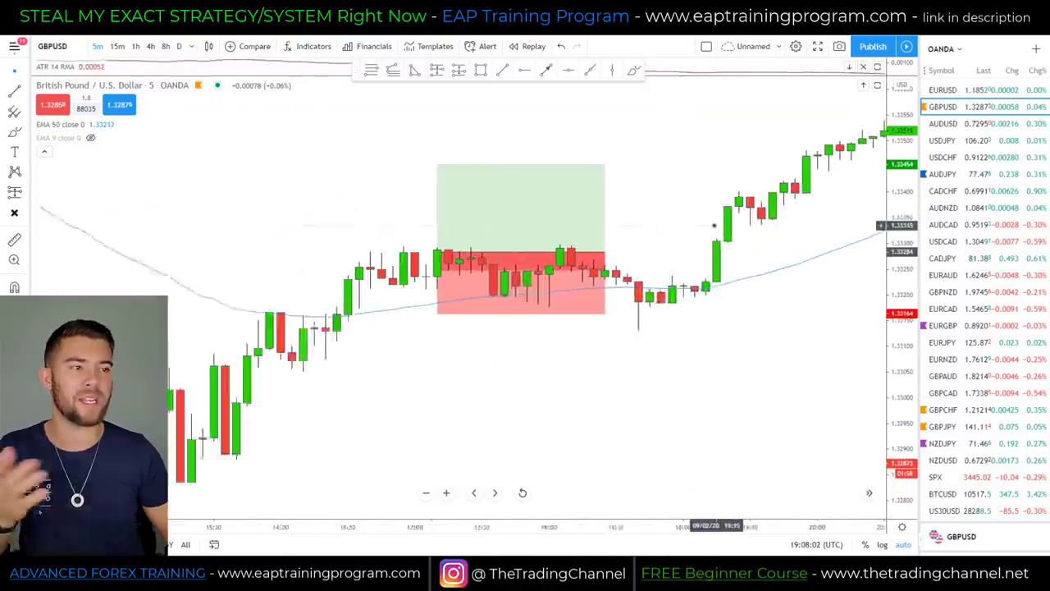
- Sketch the rise and pullback before the GBPUSD long position, mark the 16:55 candle's upper edge, and add three downward arrows above the candles
drag(672, 240, 641, 307)
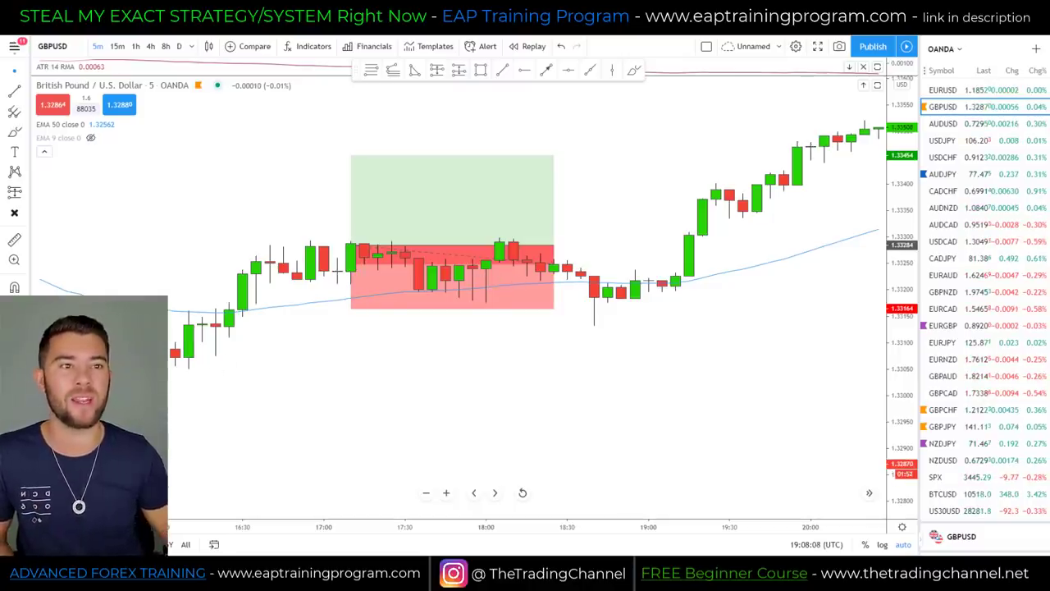
mouse_move(169, 353)
mouse_down()
mouse_move(259, 289)
mouse_move(289, 257)
mouse_move(273, 246)
mouse_move(304, 279)
mouse_move(322, 247)
mouse_up()
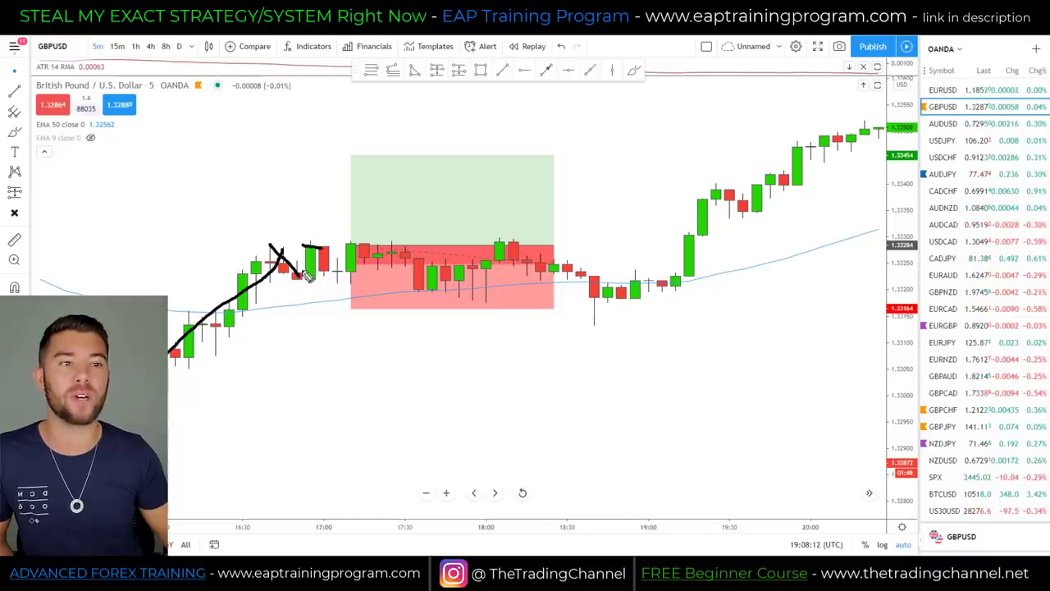
mouse_move(226, 208)
mouse_down()
mouse_move(233, 249)
mouse_move(252, 221)
mouse_up()
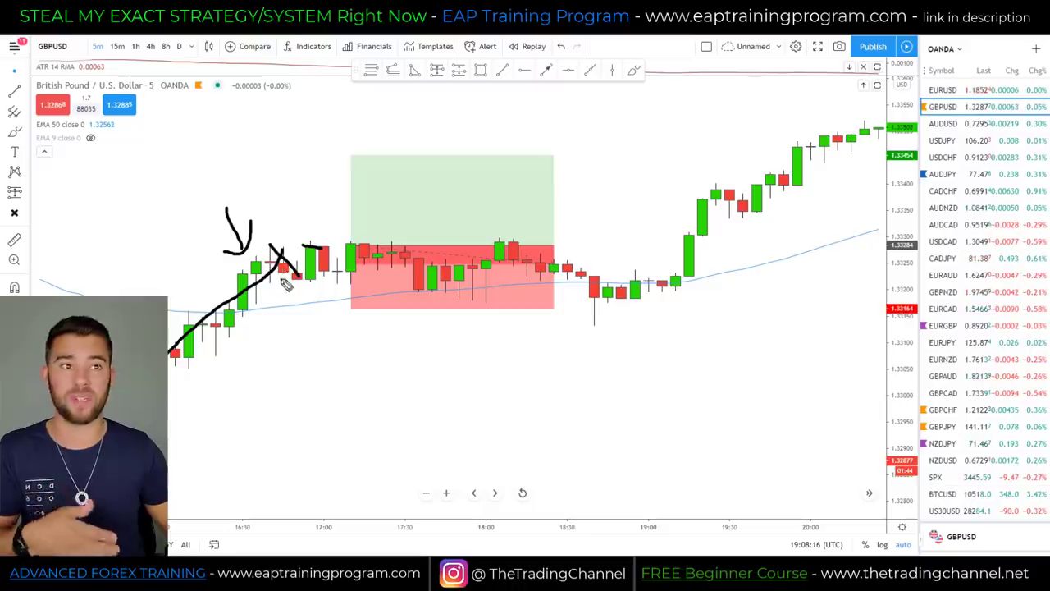
drag(274, 215, 275, 232)
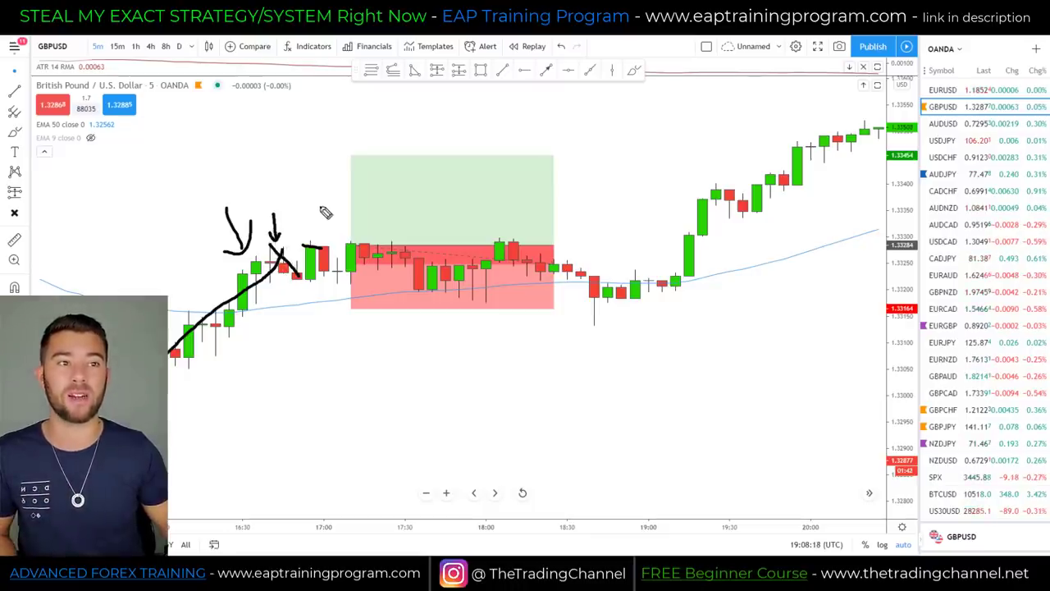
mouse_move(312, 195)
mouse_down()
mouse_move(313, 221)
mouse_move(321, 215)
mouse_up()
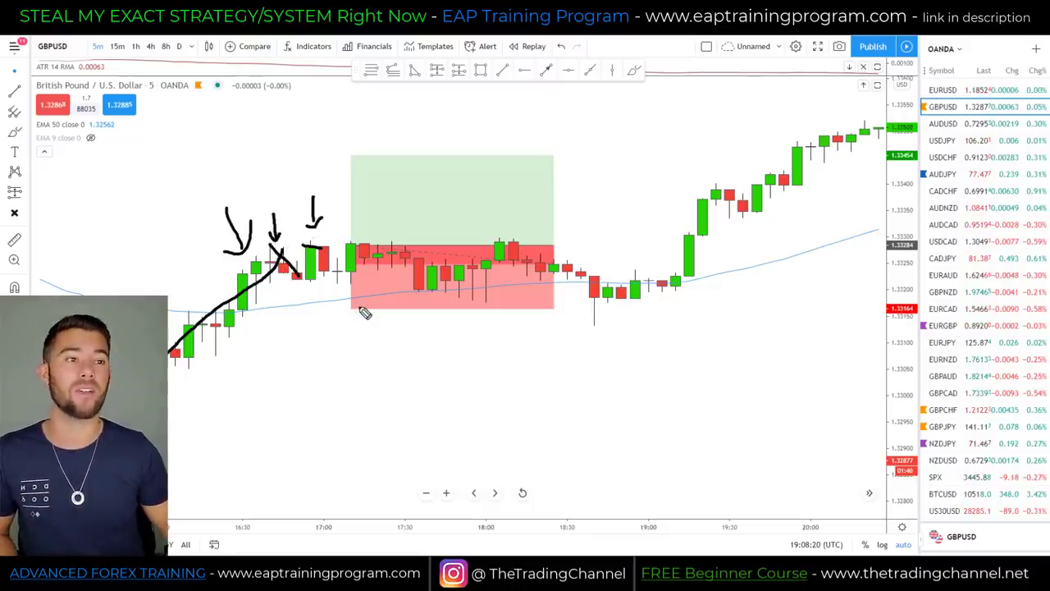
- Underline the long position's stop zone, draw an arrow to the low wick near 18:40 that passes the stop, and clear all strokes
drag(359, 311, 625, 314)
mouse_move(563, 391)
mouse_down()
mouse_move(587, 335)
mouse_move(589, 351)
mouse_up()
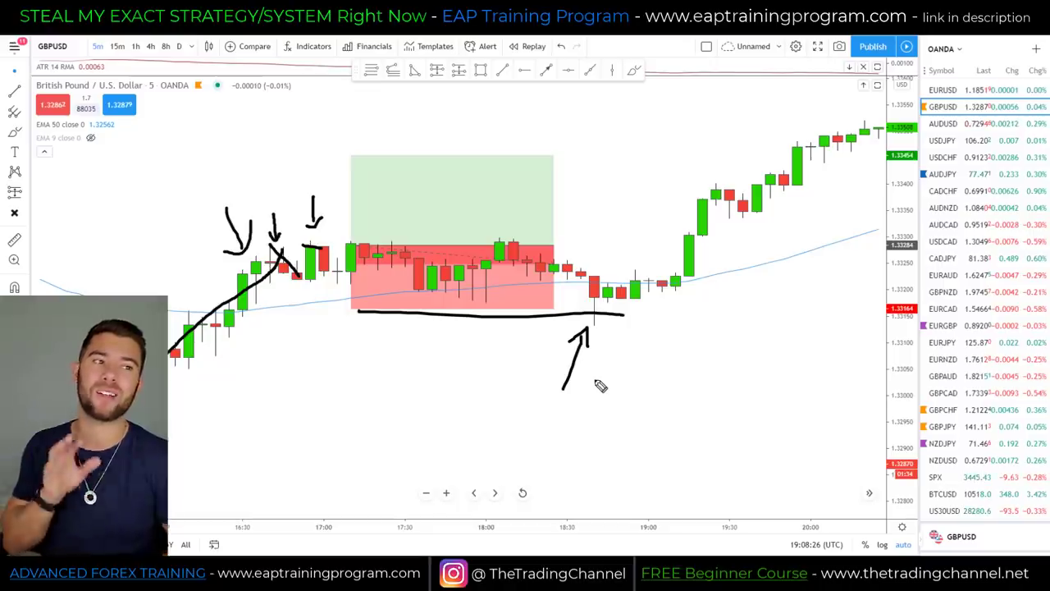
key(e)
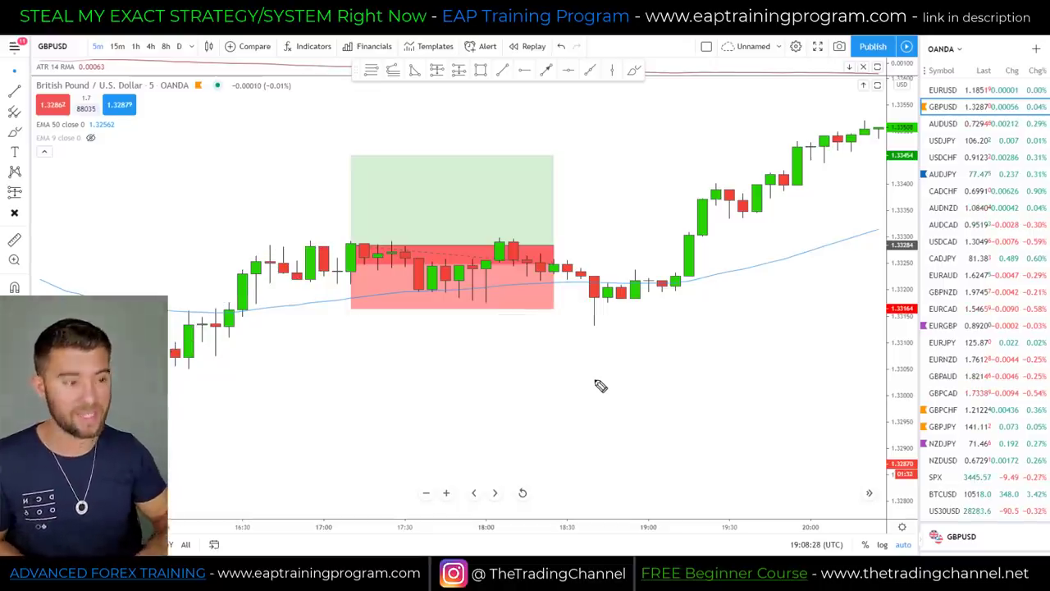